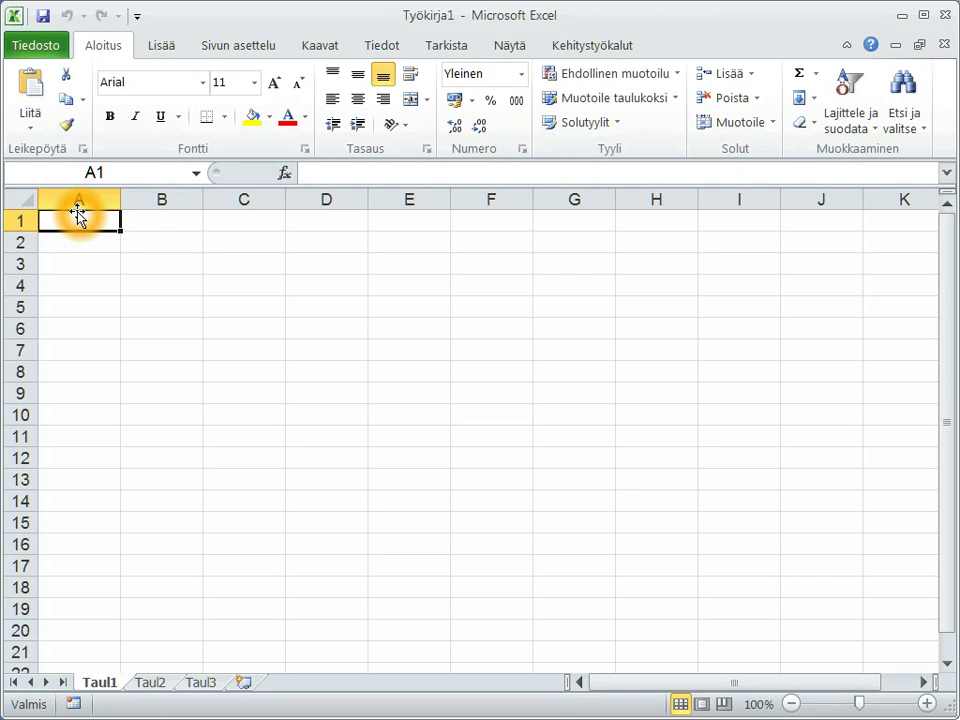
Step: Enter the text a*x^2 + b*x + c in cell A1, then reselect A1
text(a*)
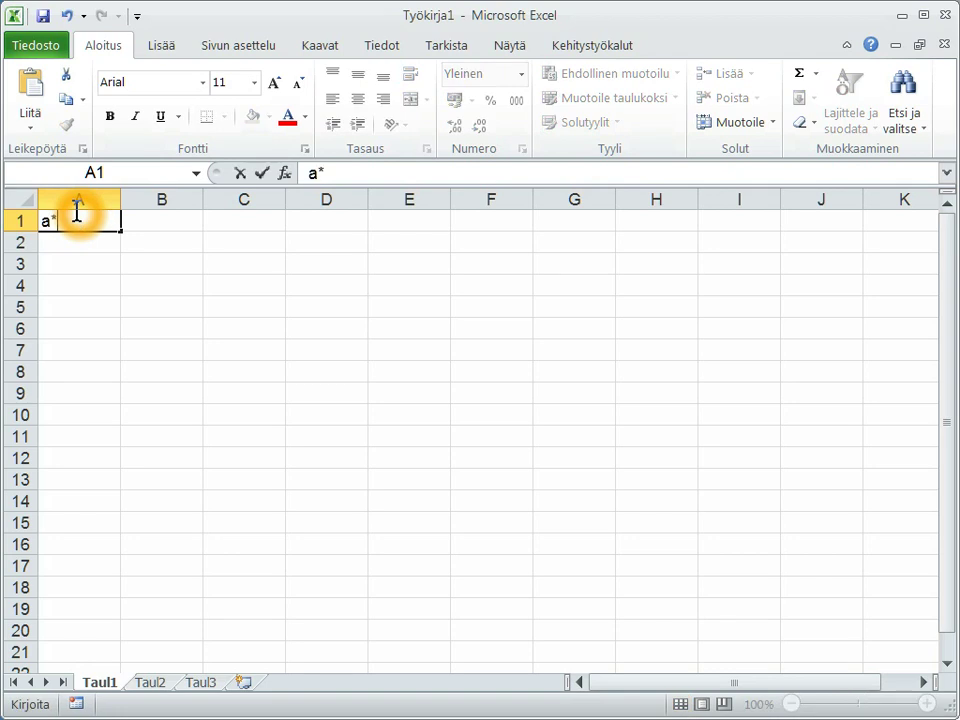
text(+)
key(BackSpace)
text(x)
text(^2 +)
text( b*)
text(x)
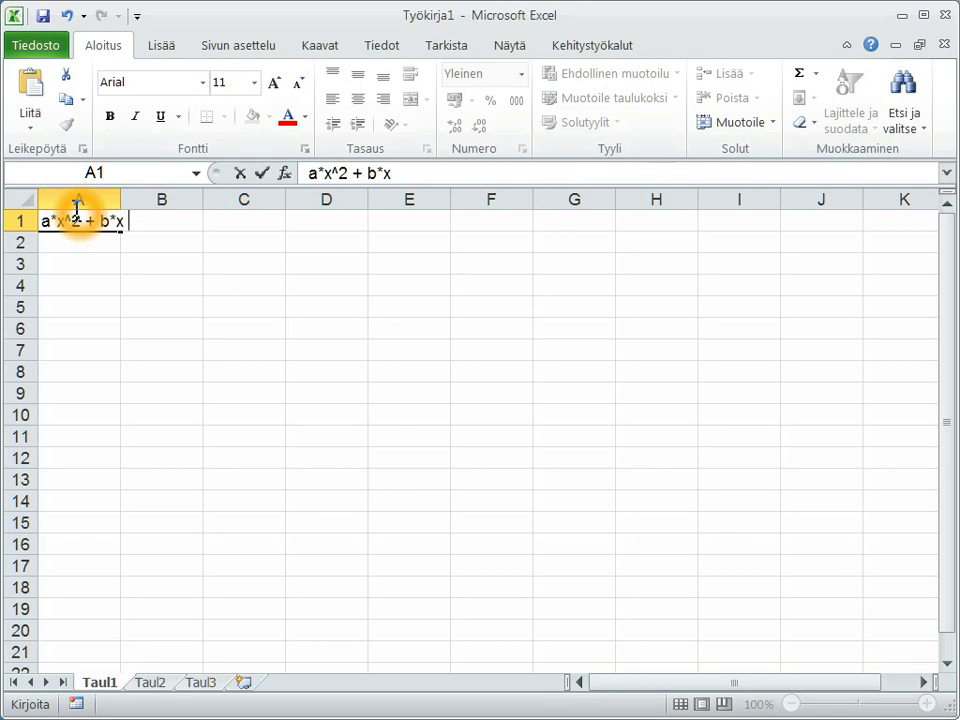
text( + c)
key(Return)
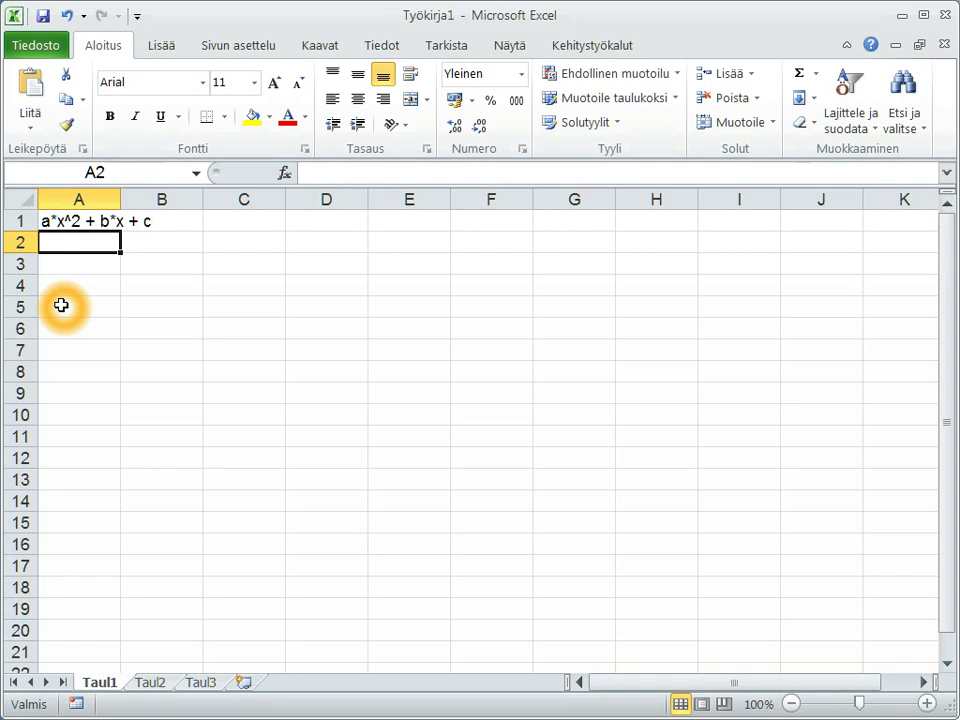
key(Down)
key(Right)
key(Right)
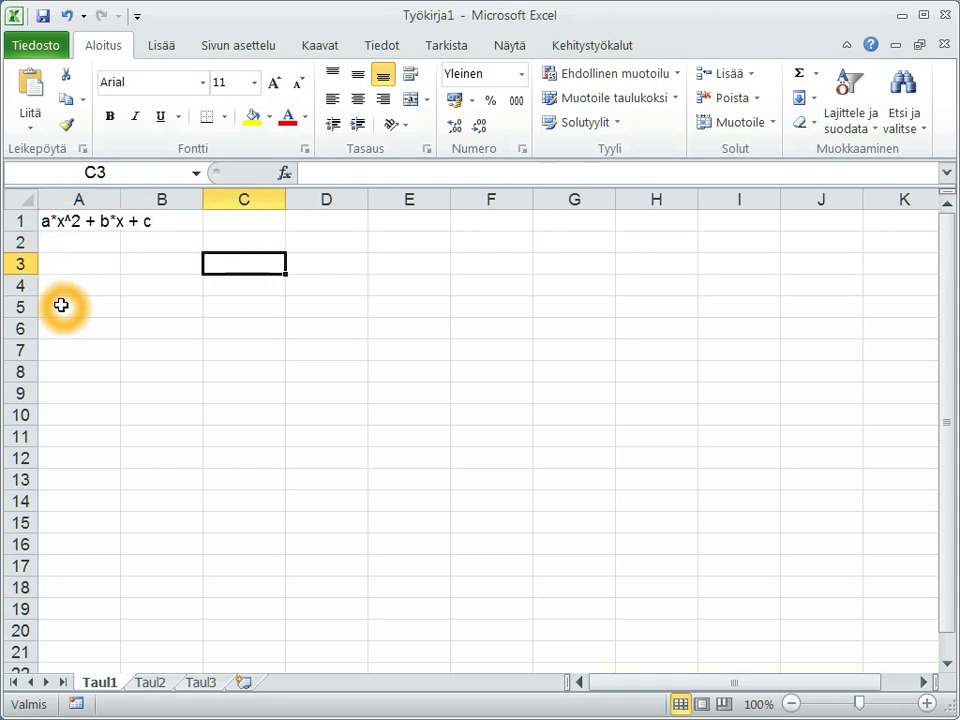
click(65, 224)
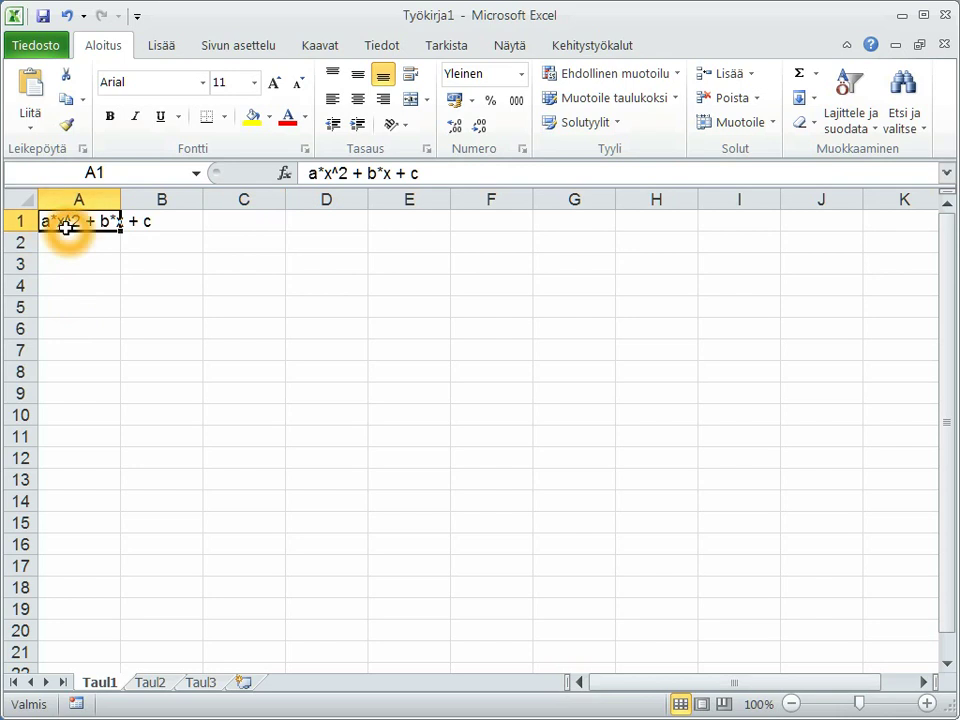
Step: Move the polynomial text to A6 and put labels a, b, c in A1:C1
key(ctrl+x)
key(Down)
key(Down)
key(Down)
key(Down)
key(Down)
key(ctrl+v)
click(65, 228)
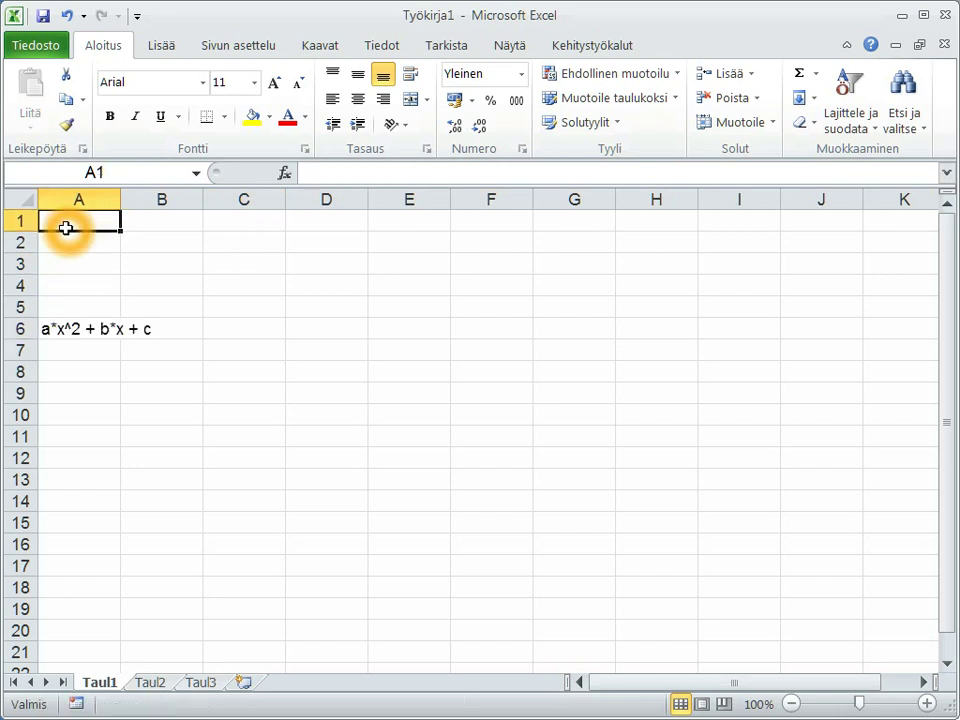
text(a)
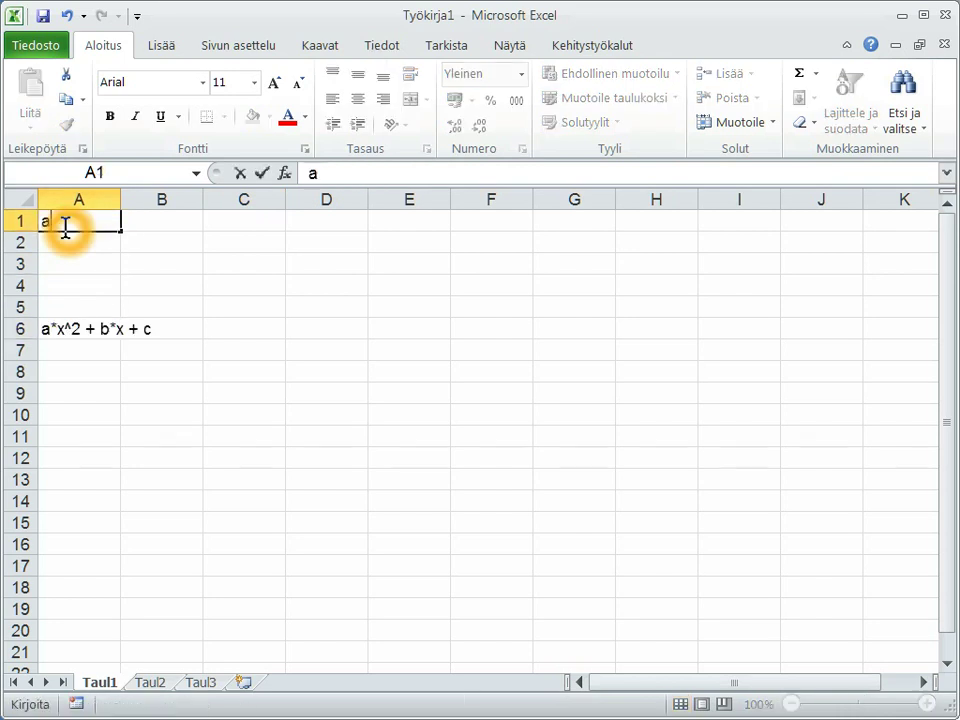
key(Tab)
text(b)
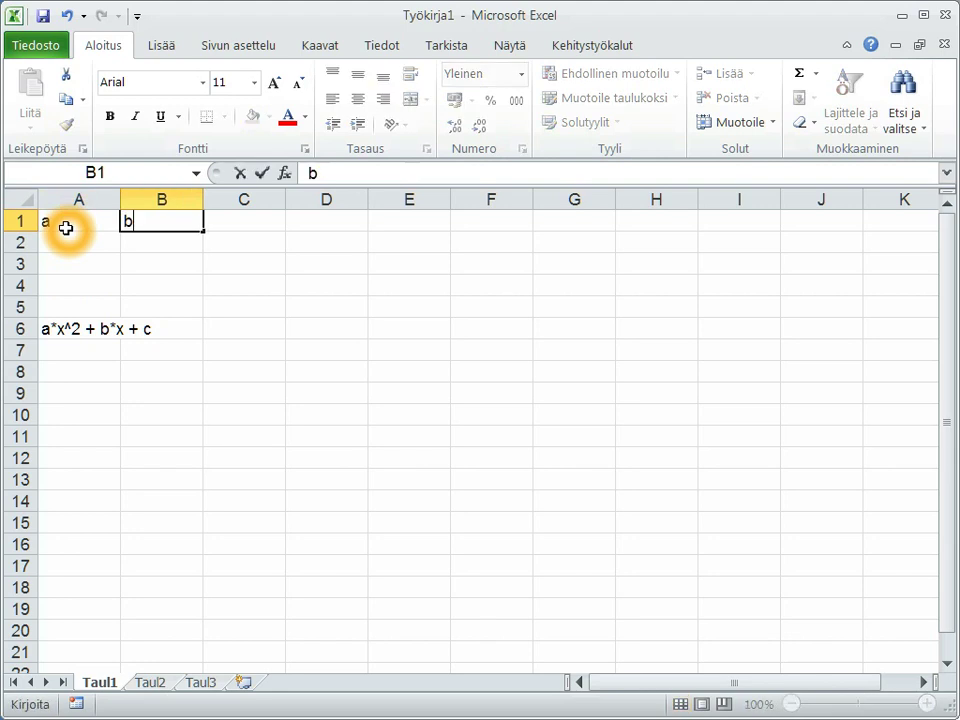
key(Tab)
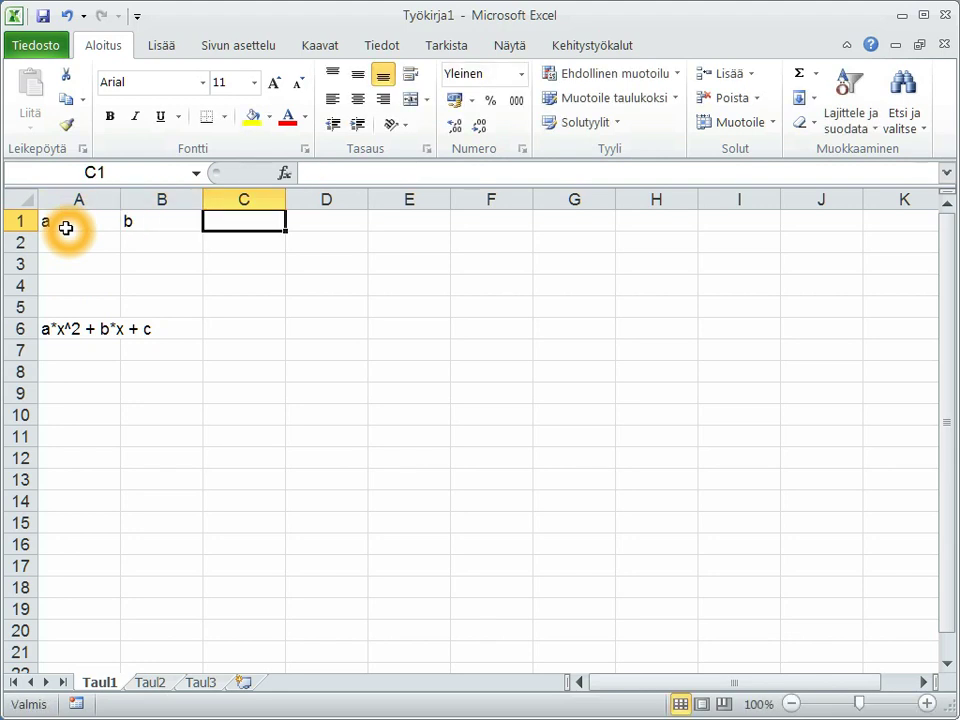
text(c)
key(Tab)
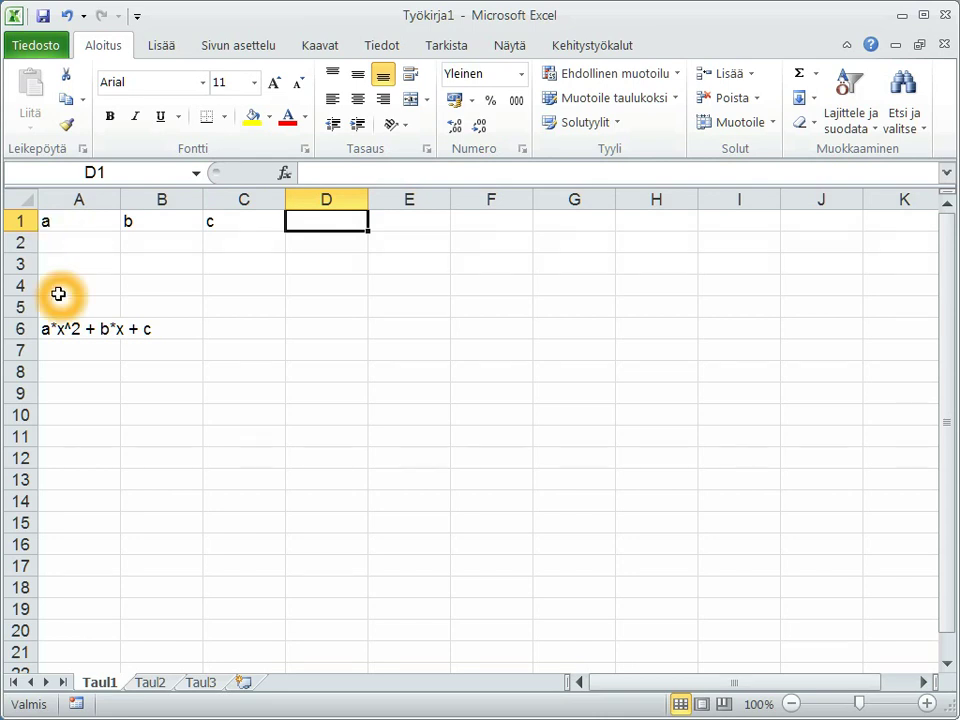
Step: Enter coefficient values -2, 4 and 6 in A2:C2
click(63, 247)
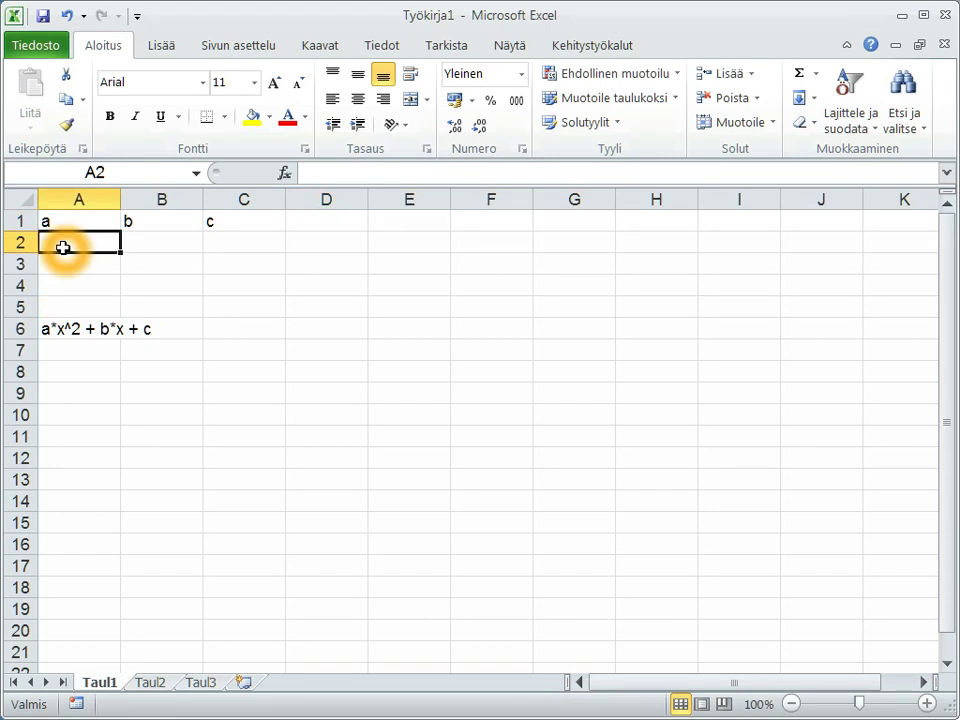
text(-2)
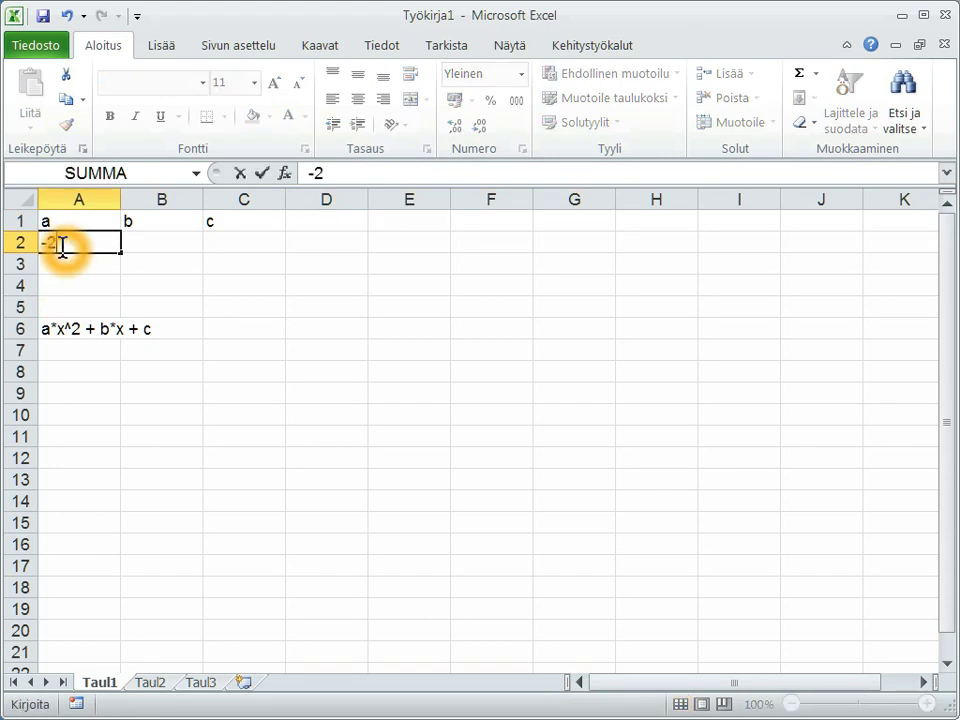
key(Tab)
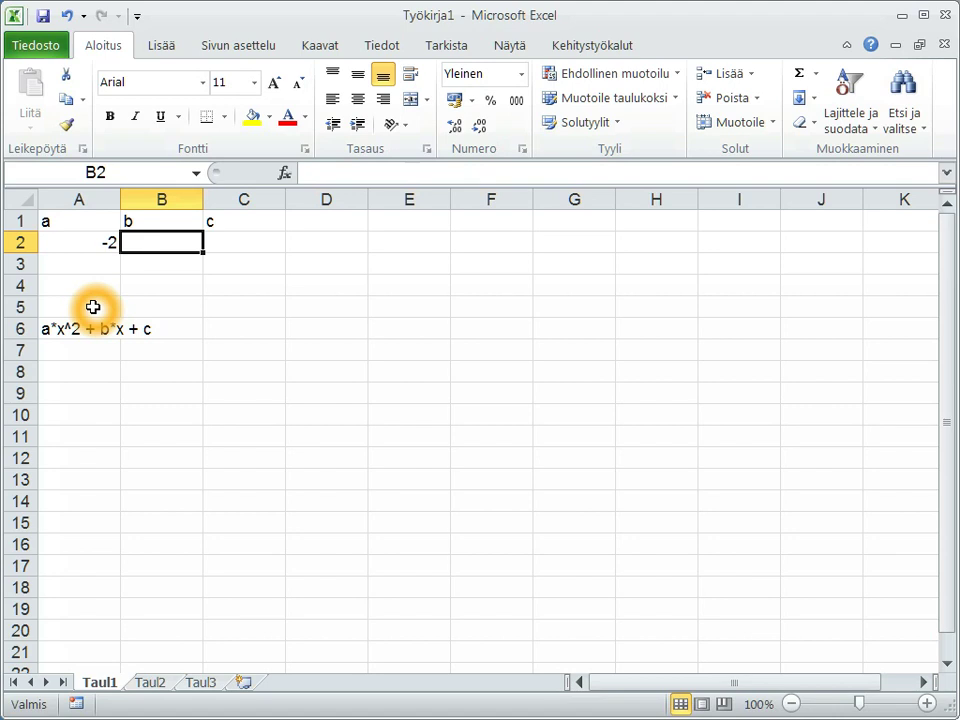
text(4)
key(Tab)
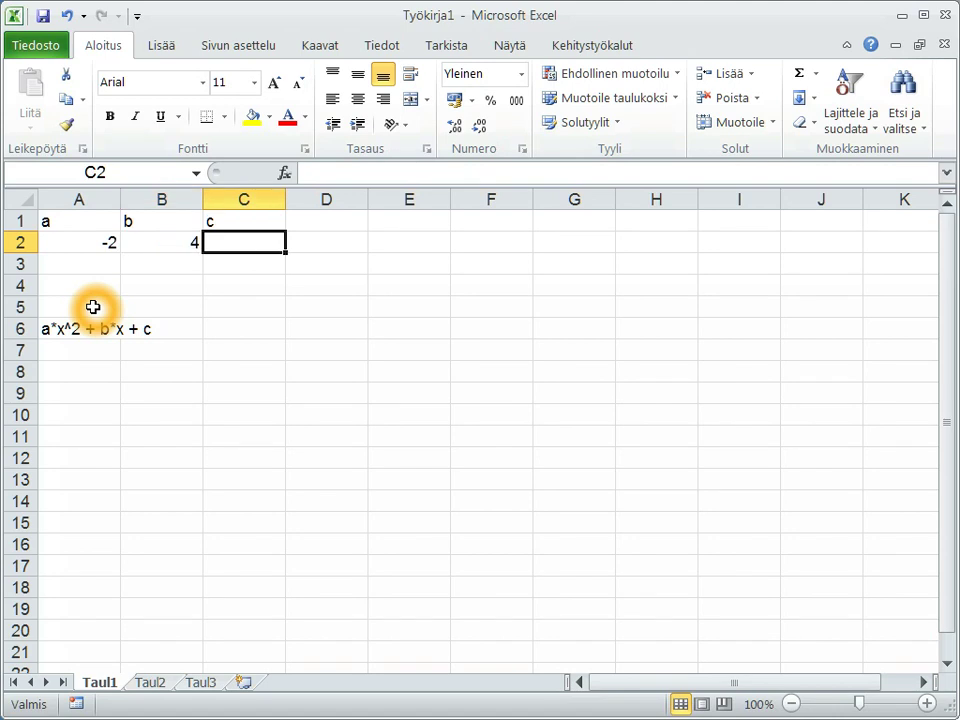
text(6)
key(Tab)
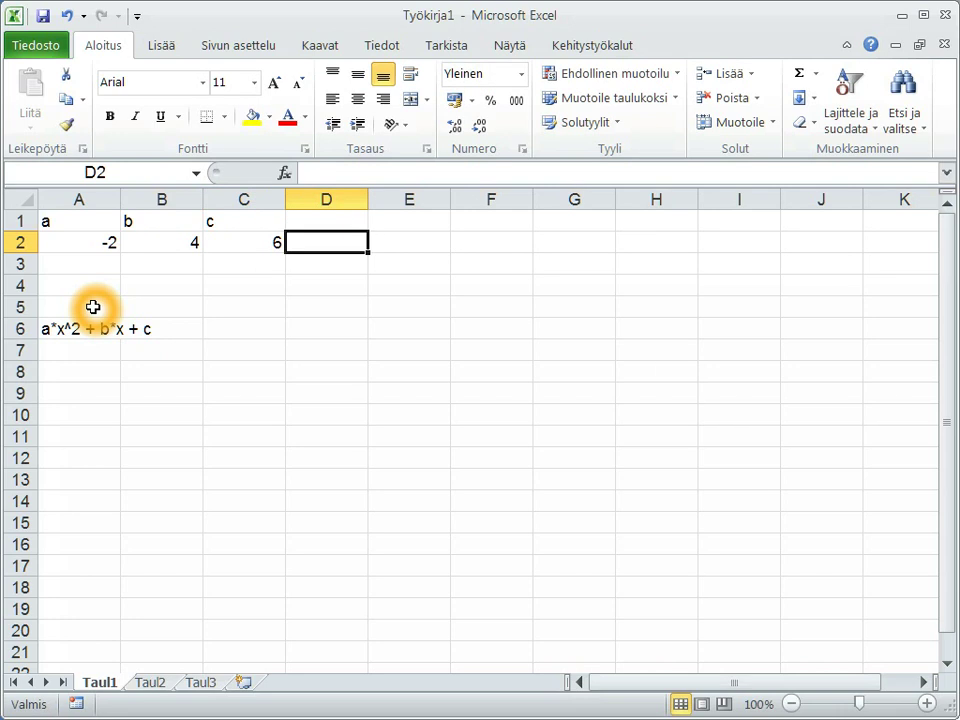
Step: Center the coefficient table A1:C2 and hide columns E through W
drag(88, 221, 274, 245)
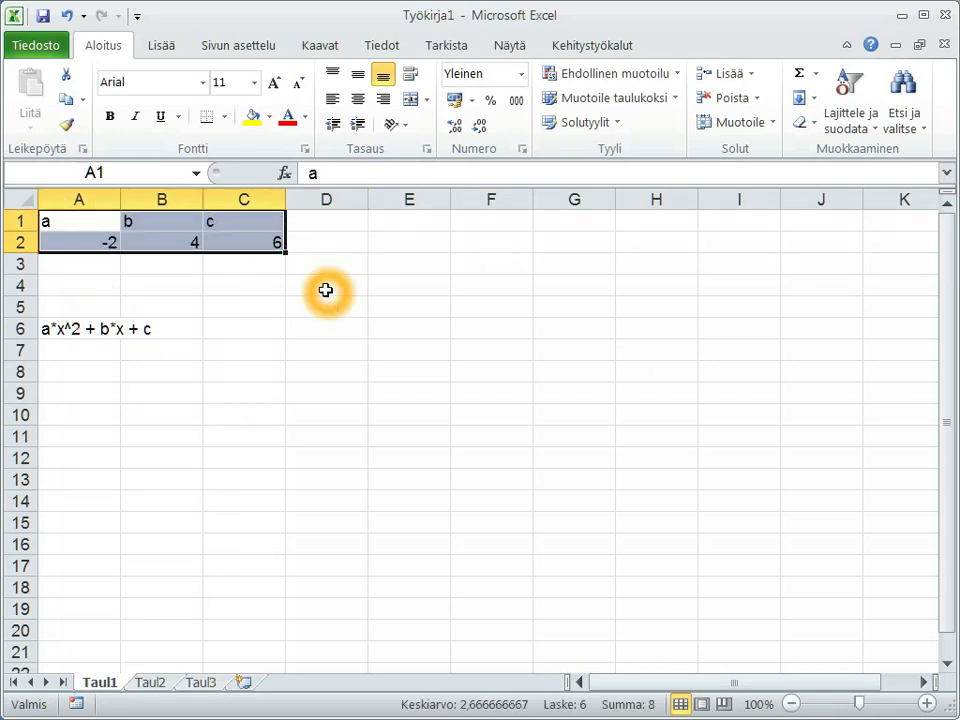
click(357, 100)
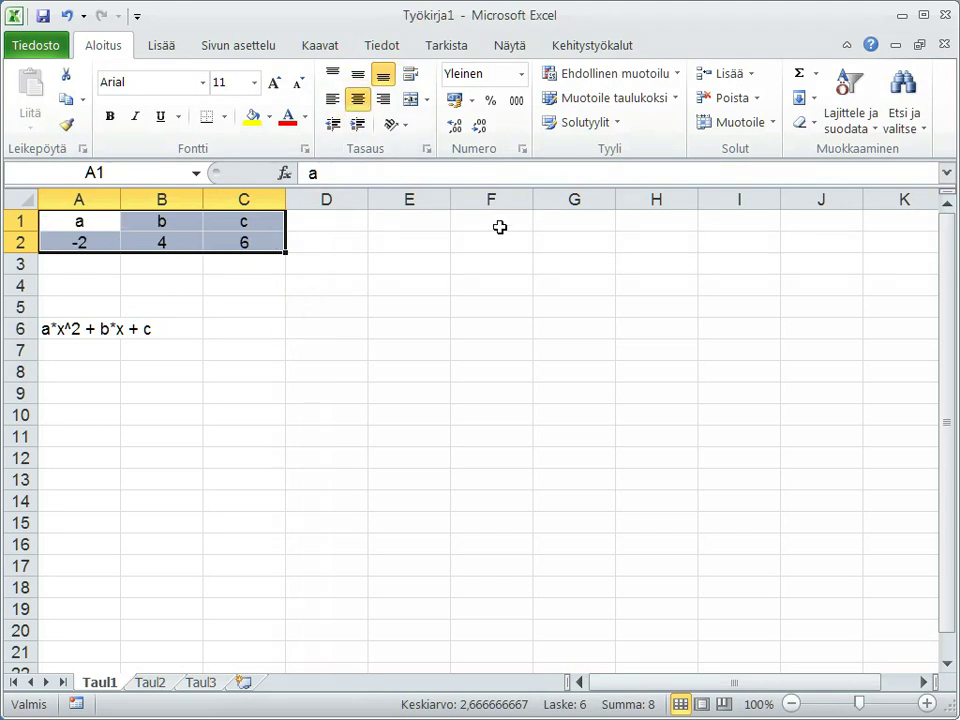
click(408, 199)
drag(408, 199, 862, 199)
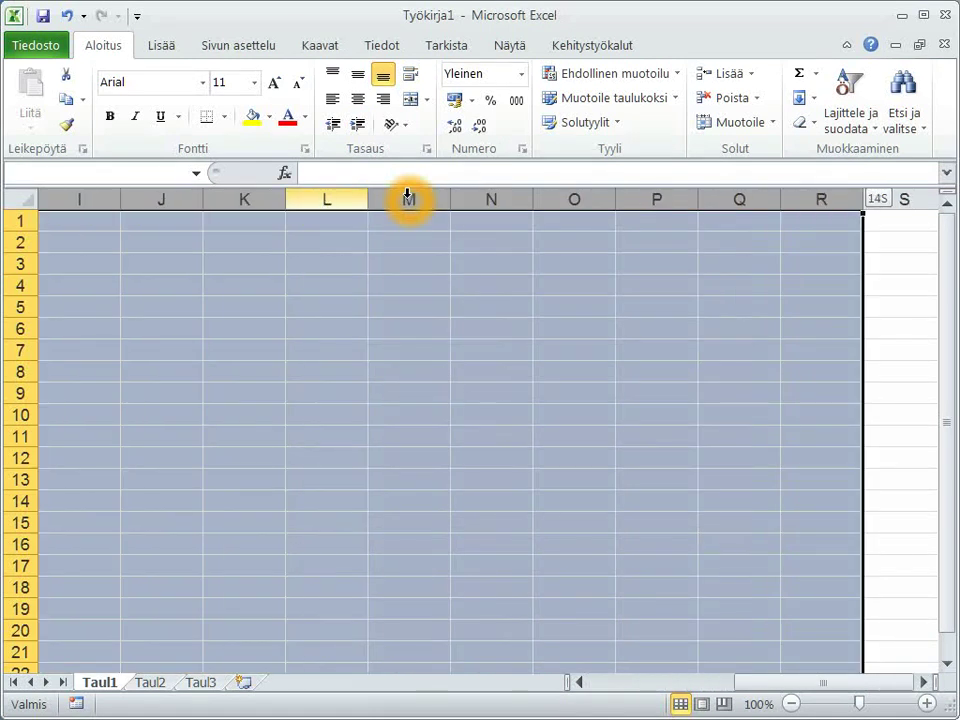
drag(408, 199, 408, 199)
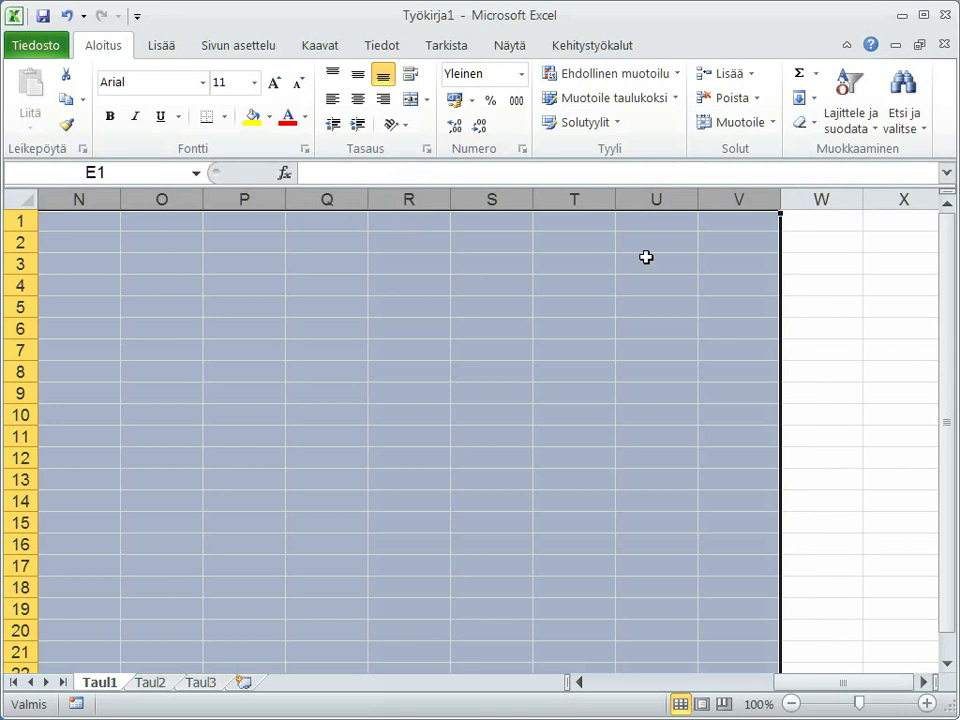
drag(746, 208, 741, 201)
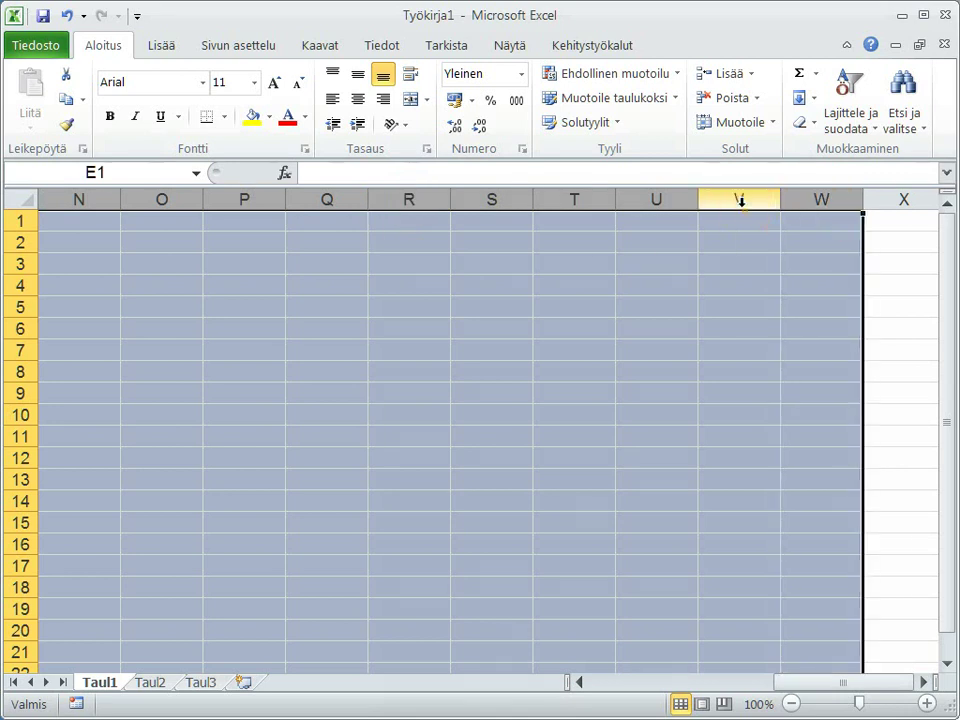
right_click(741, 201)
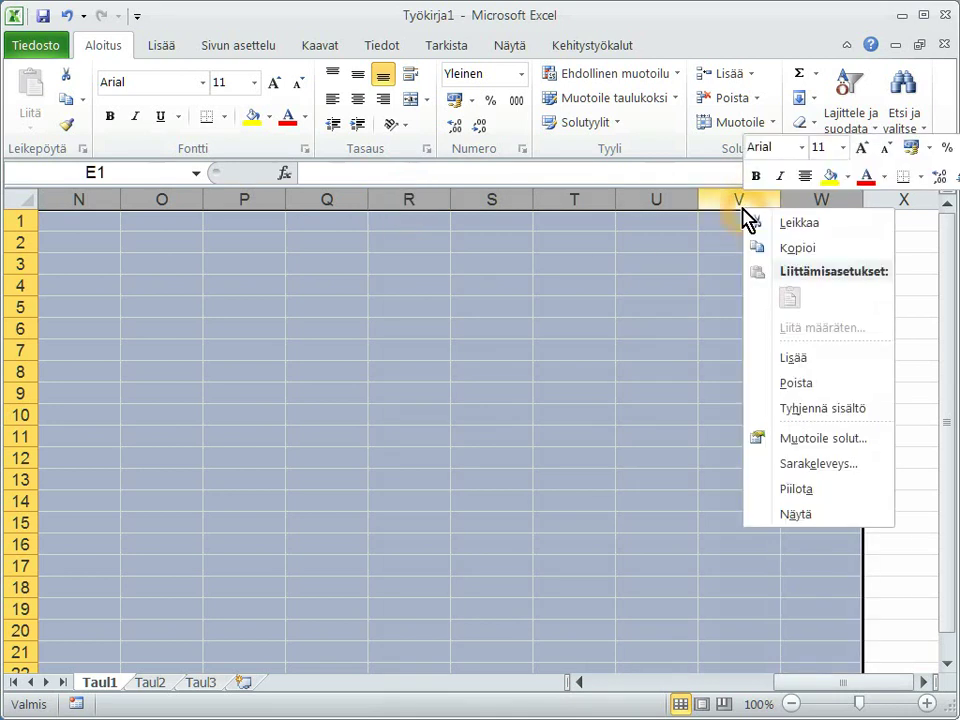
click(806, 490)
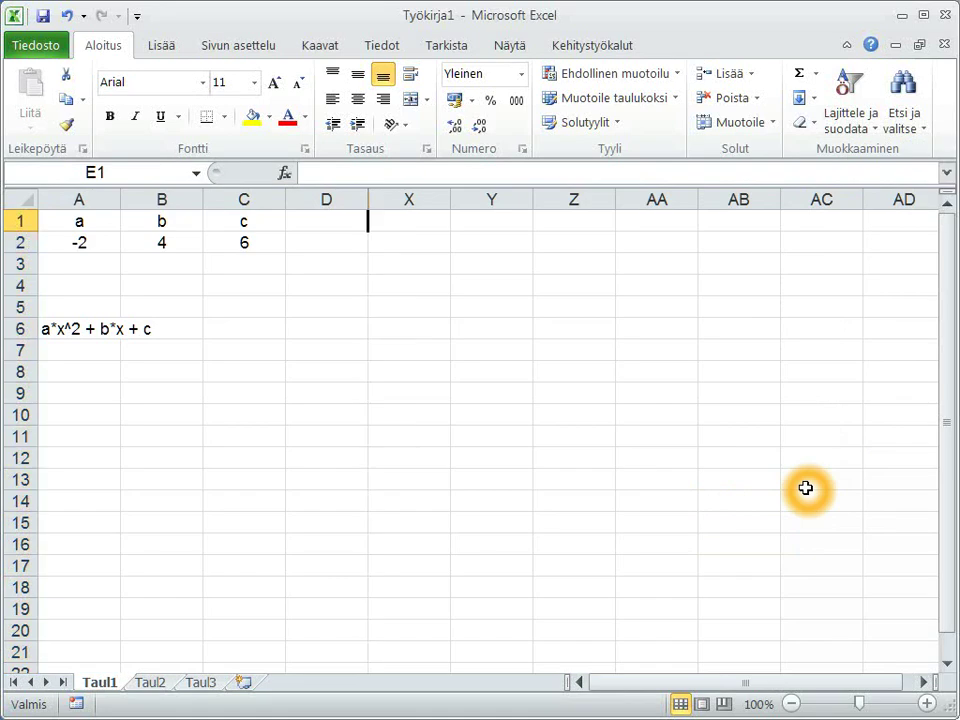
Step: Fill X1:X21 with the x series -10 to 10, starting from -10 and -9
key(Right)
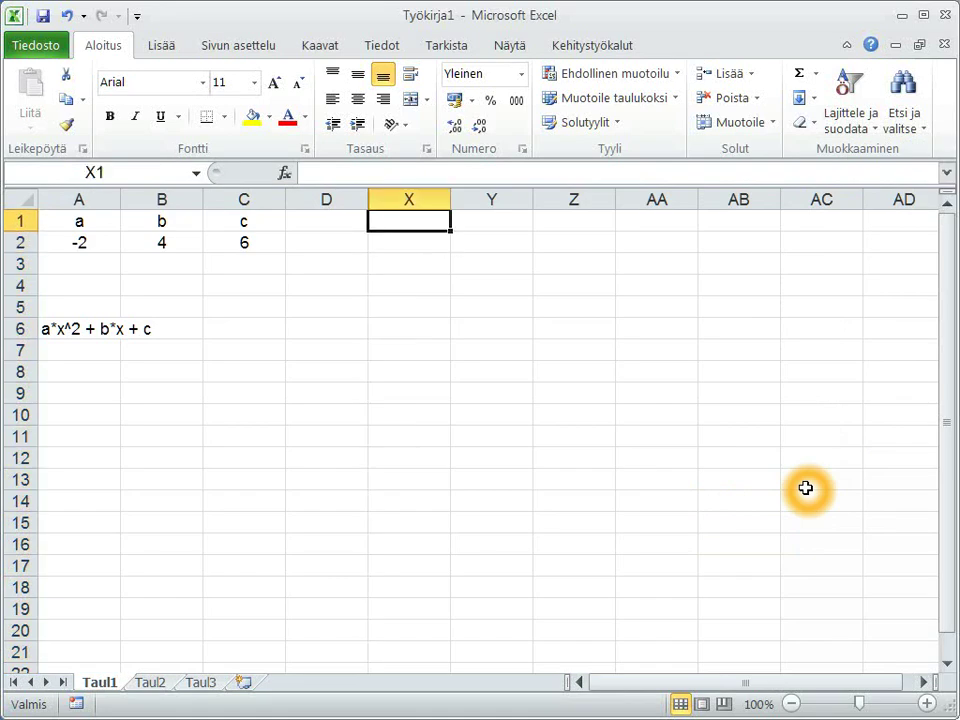
text(-)
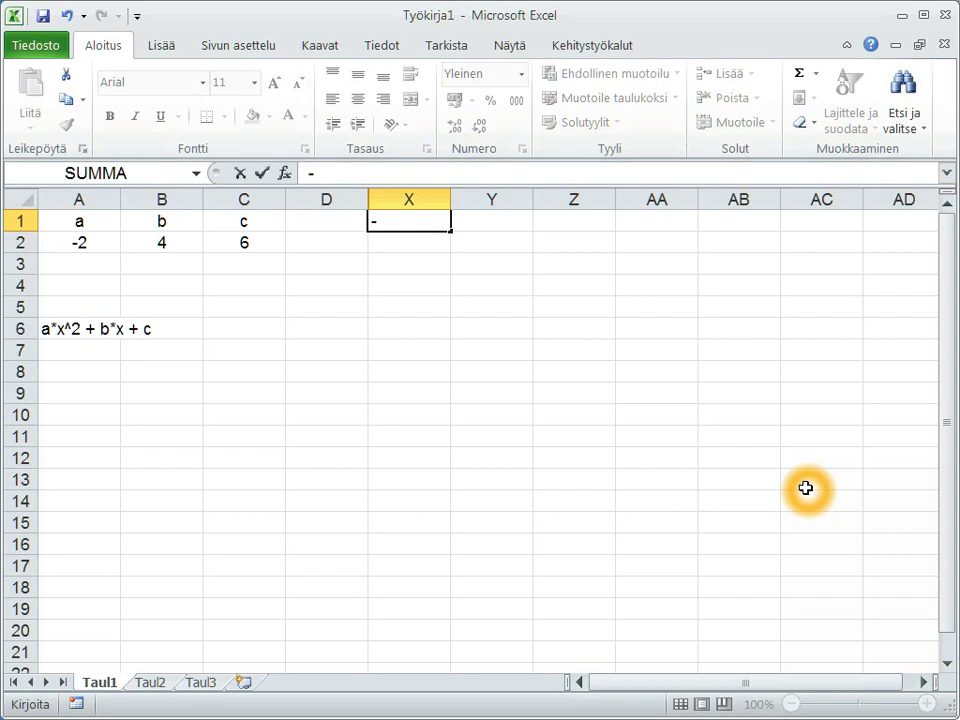
text(10)
key(Return)
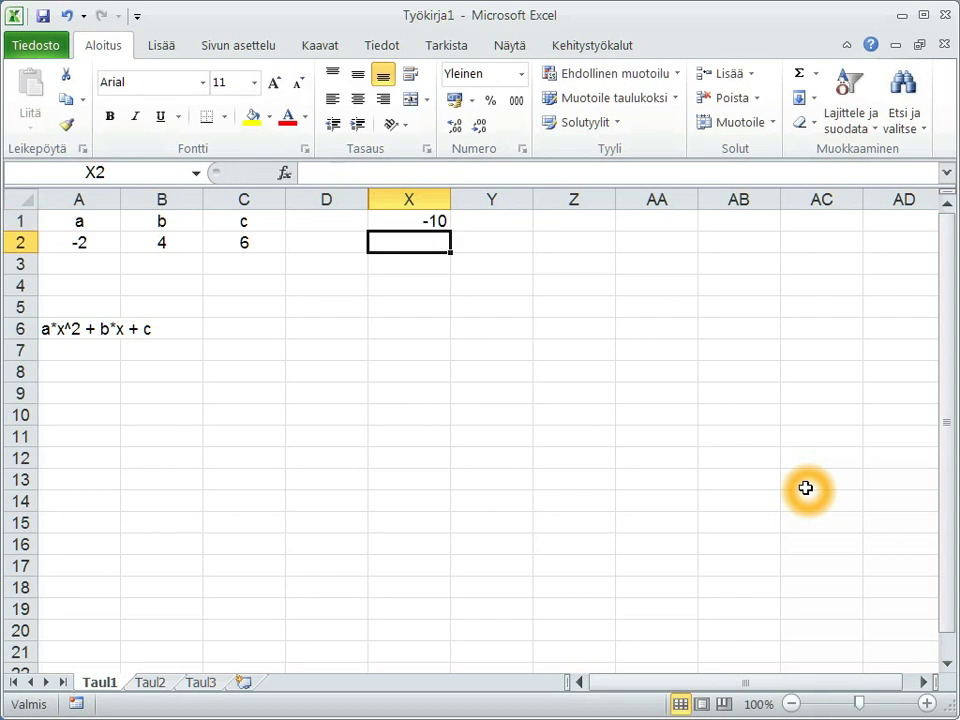
text(-9)
key(Return)
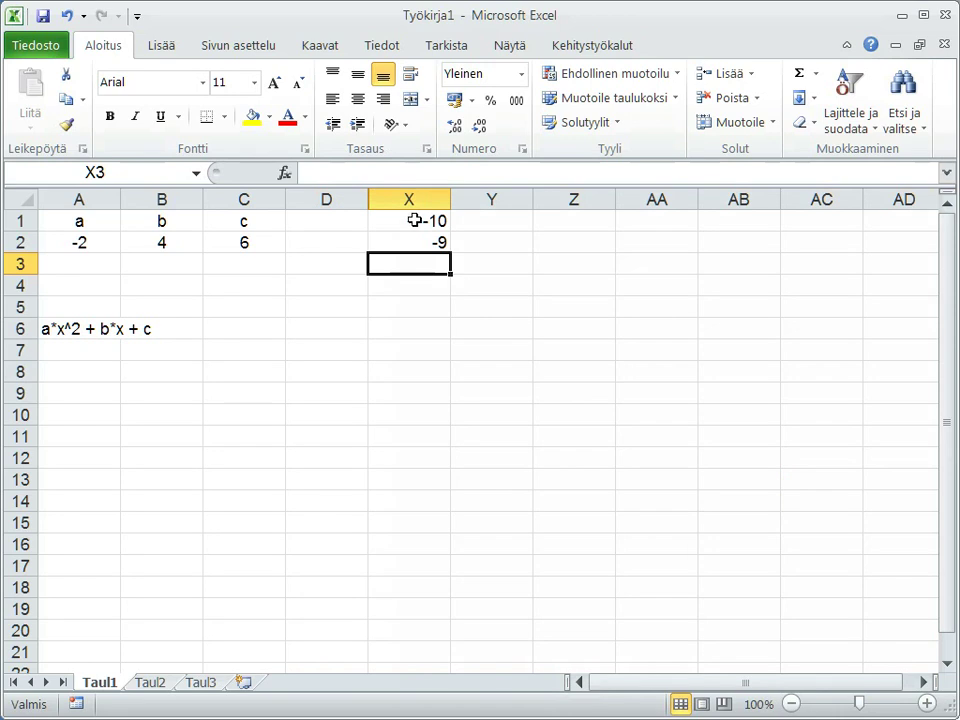
mouse_move(413, 221)
mouse_down()
mouse_move(426, 242)
mouse_move(452, 594)
mouse_up()
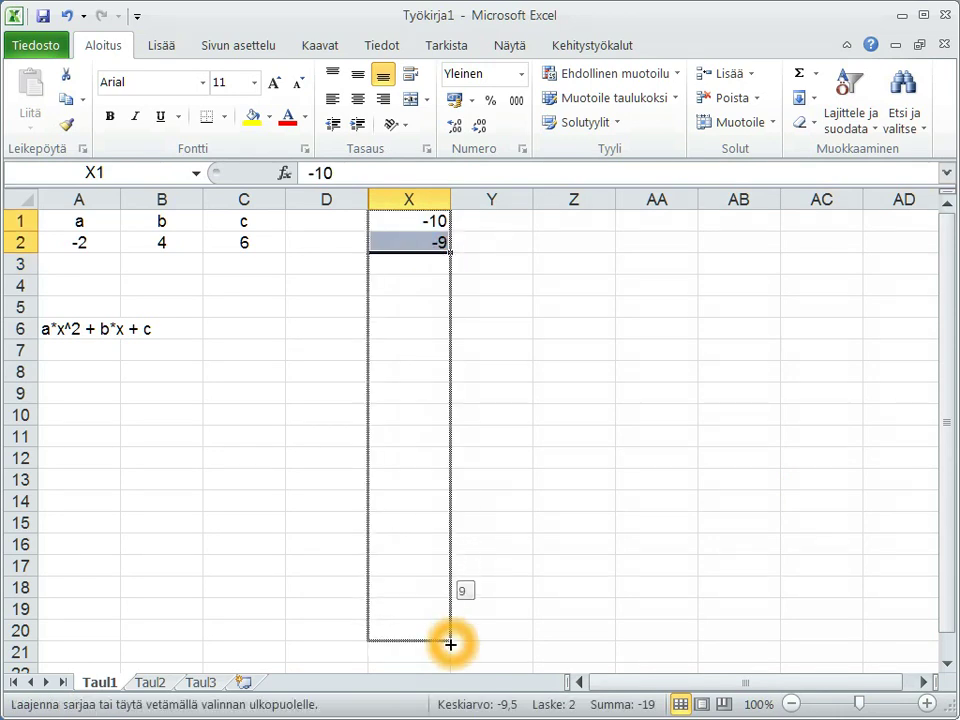
drag(452, 594, 445, 654)
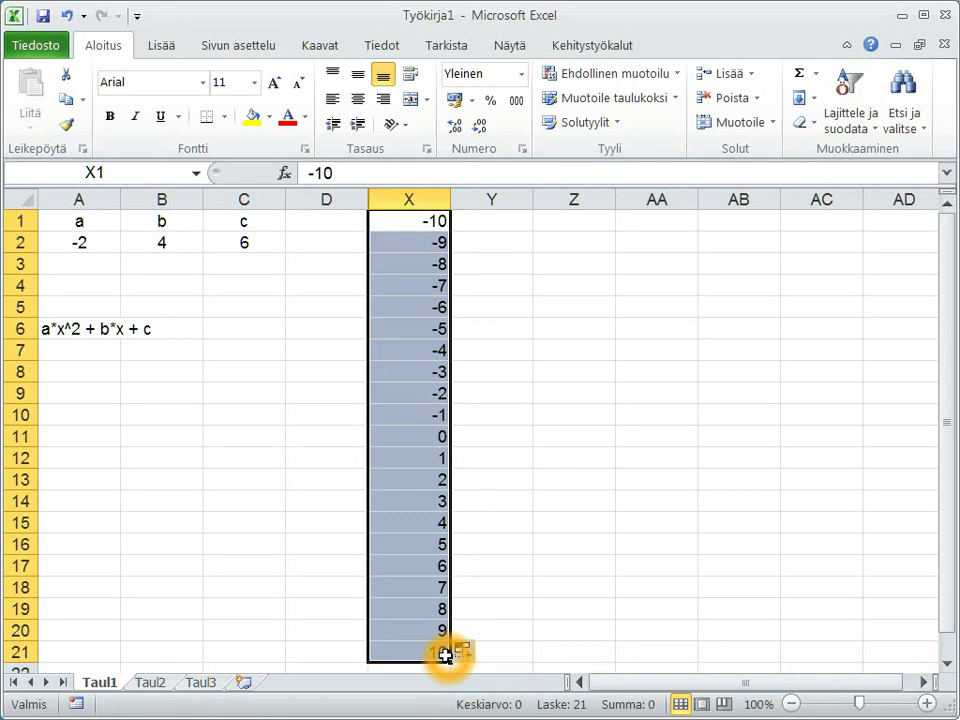
Step: Select Z1 and open the Visual Basic editor from the Developer tab
click(470, 221)
key(Left)
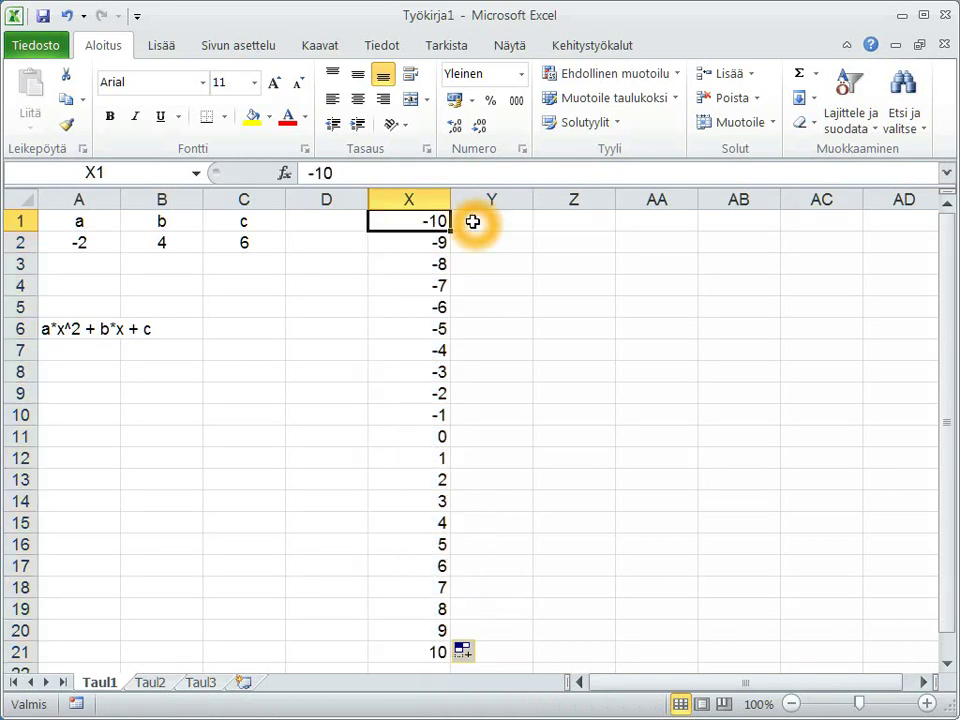
key(Left)
key(Left)
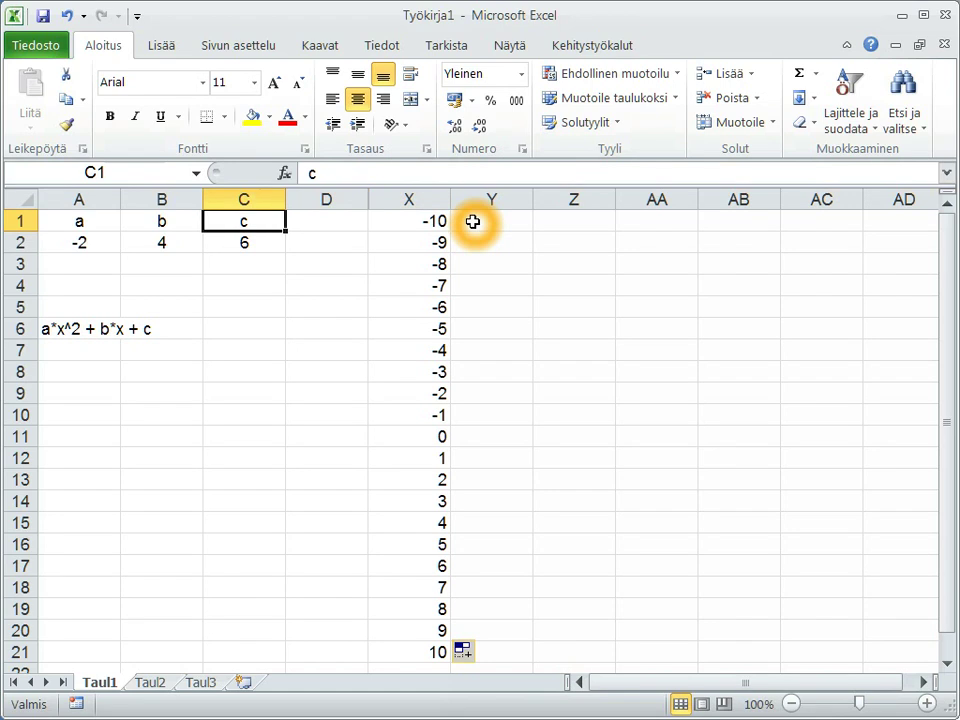
key(Left)
key(Left)
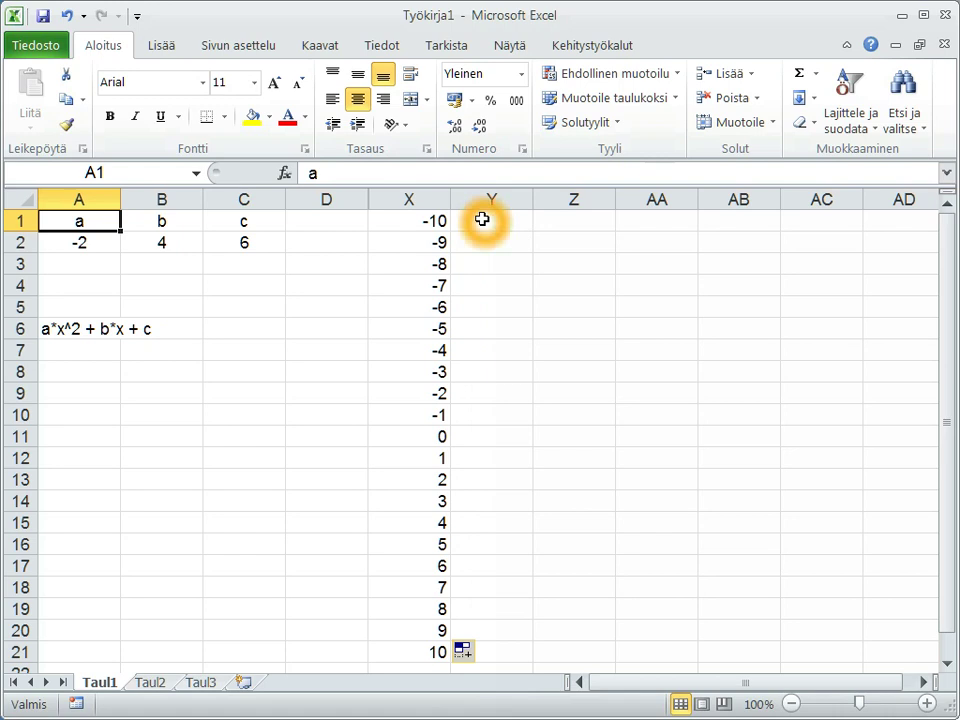
click(567, 221)
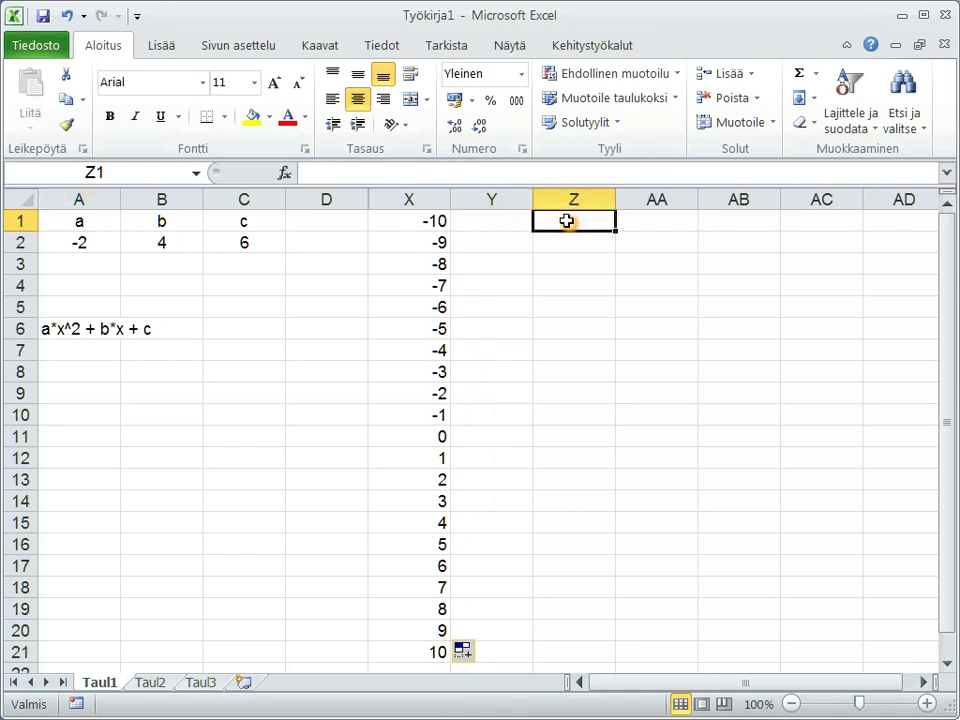
click(607, 47)
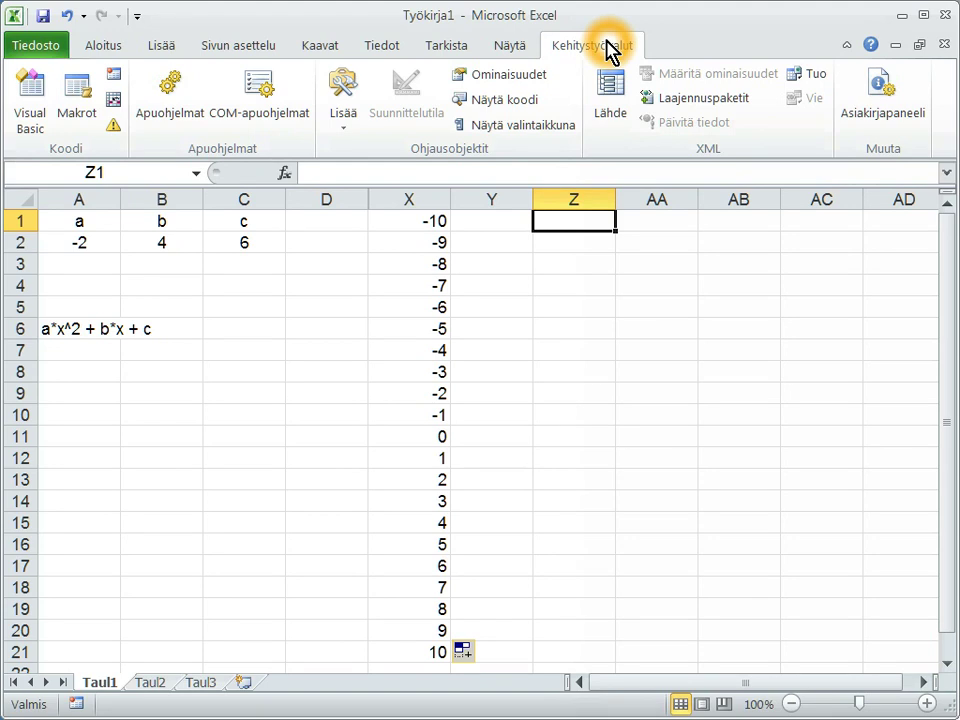
click(45, 103)
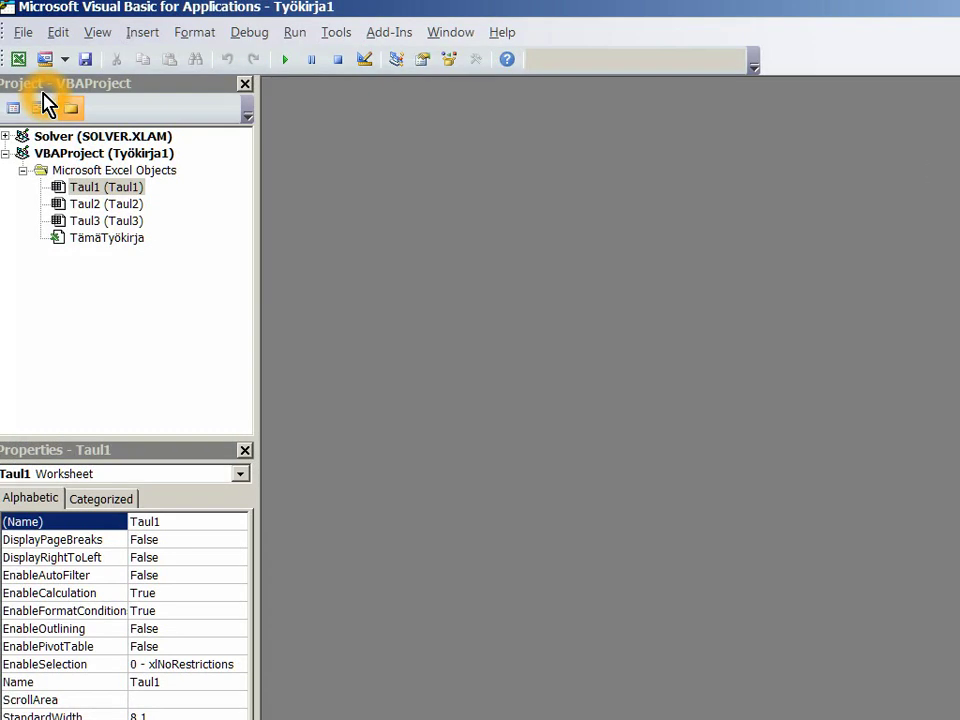
Step: Insert a new module and declare Function polynomi(a, b, c As Integer, x As Double)
right_click(84, 187)
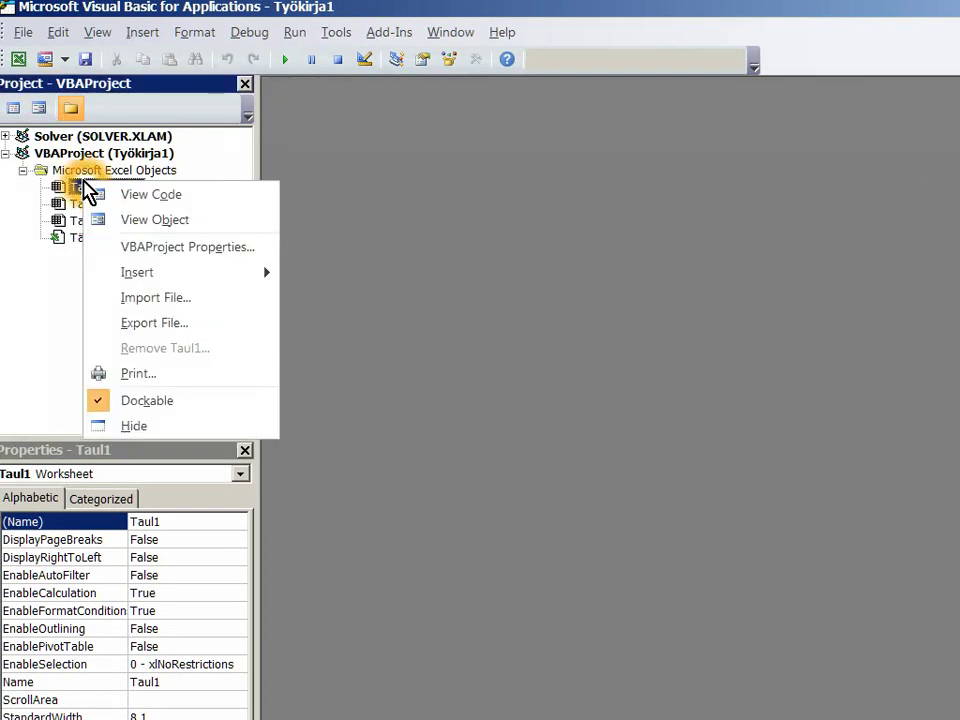
mouse_move(137, 272)
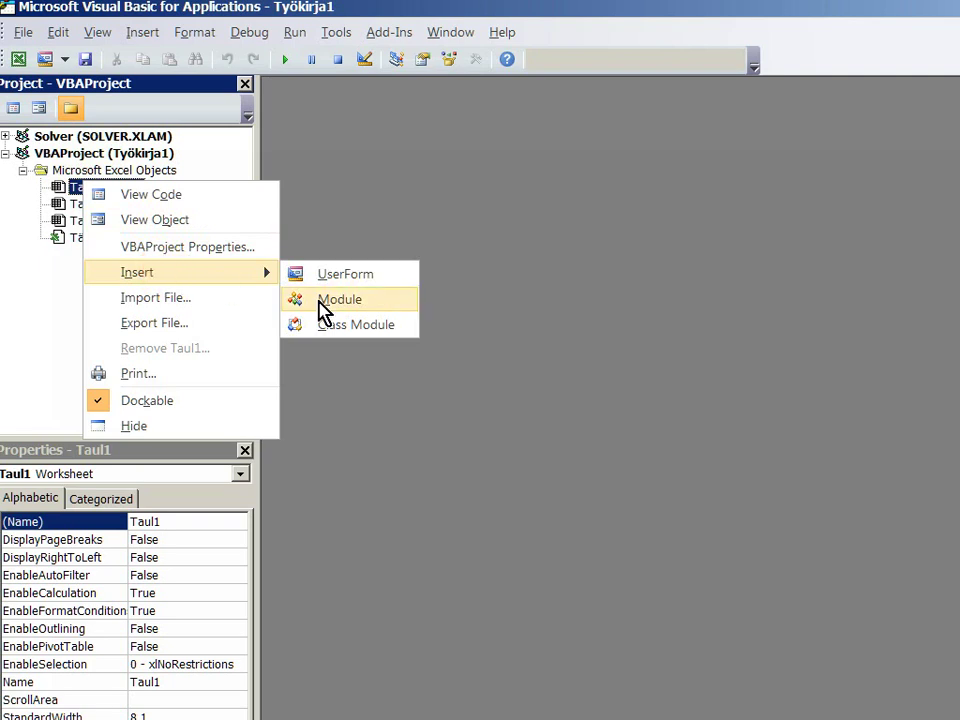
click(325, 300)
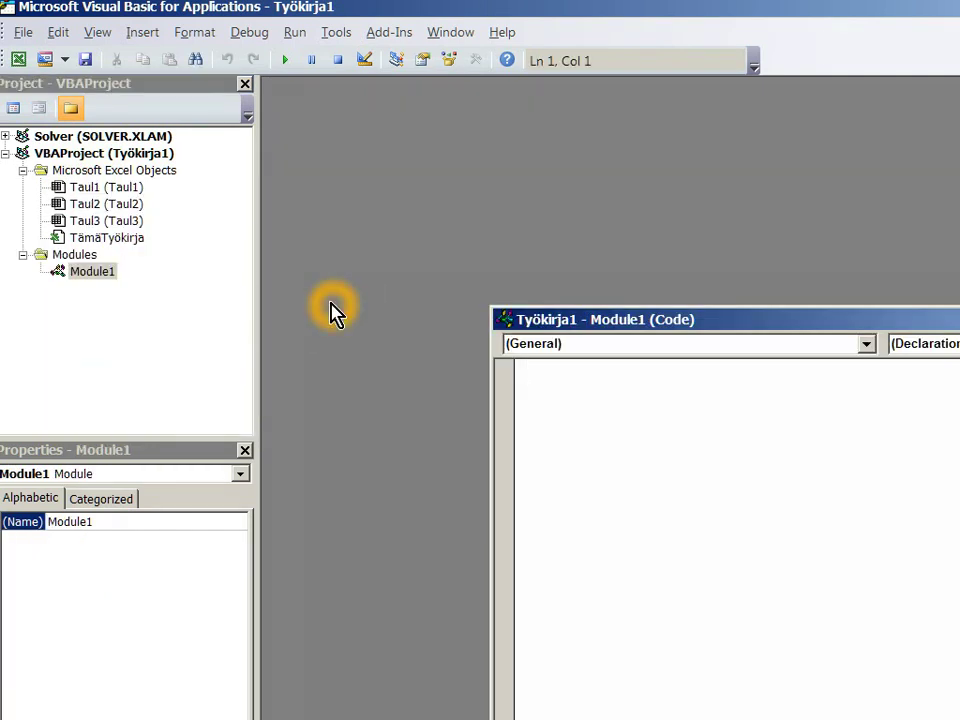
text(¨Func)
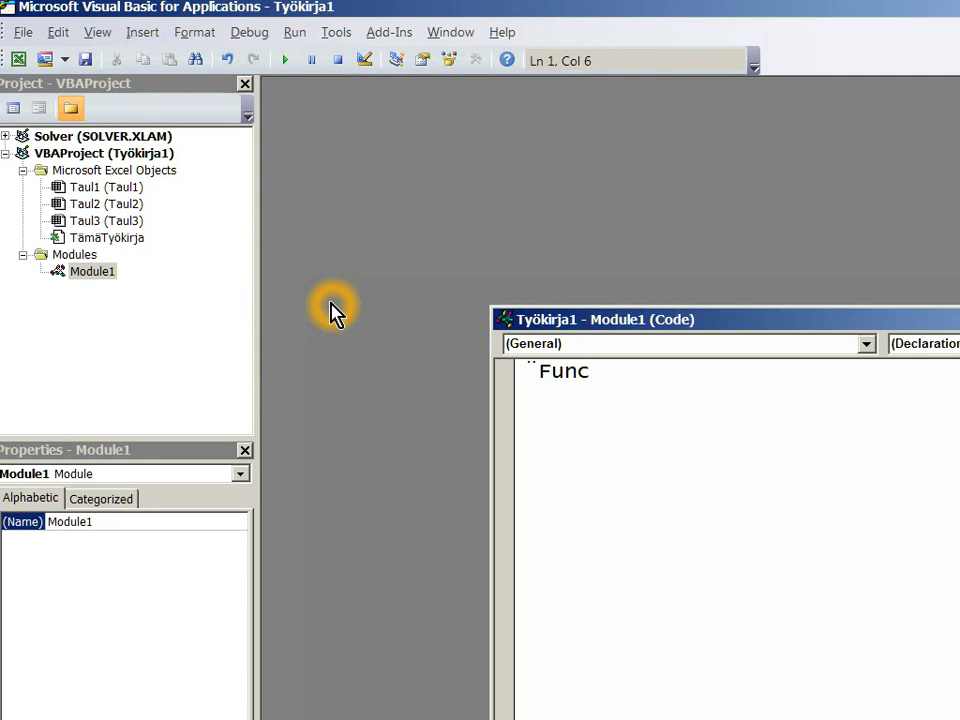
text(tion )
text(polynomi)
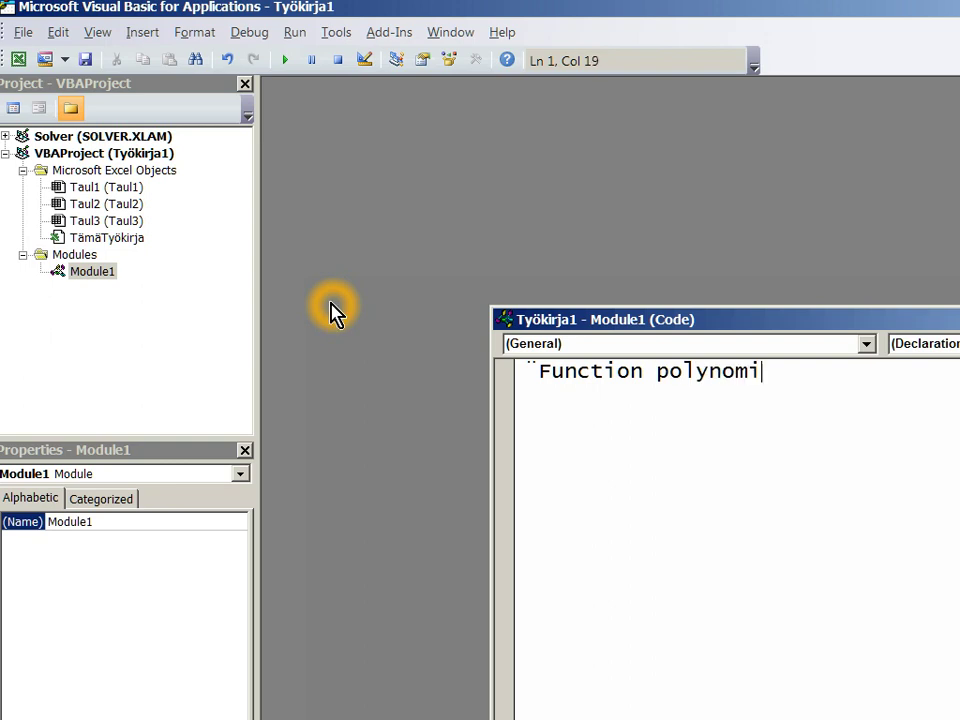
text((a, b, )
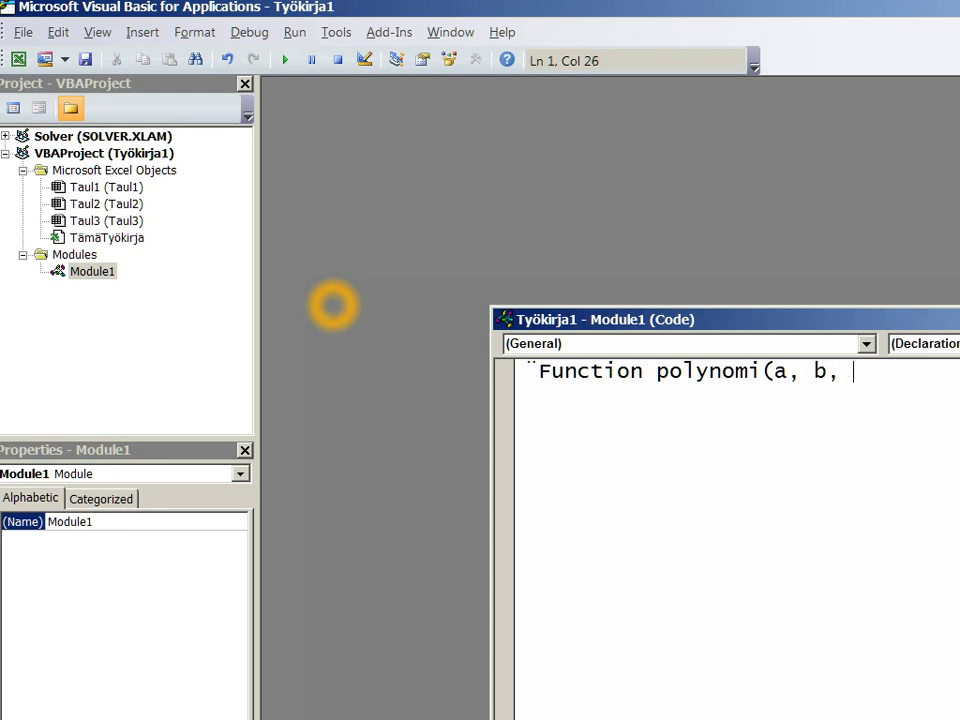
text(c As )
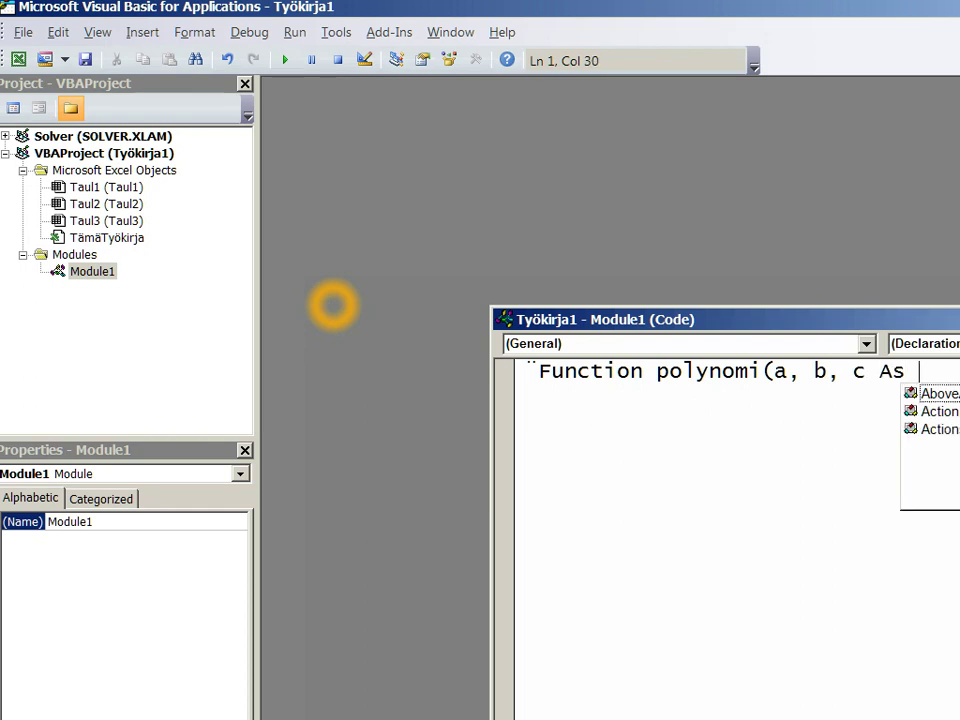
text(O)
key(BackSpace)
text(I)
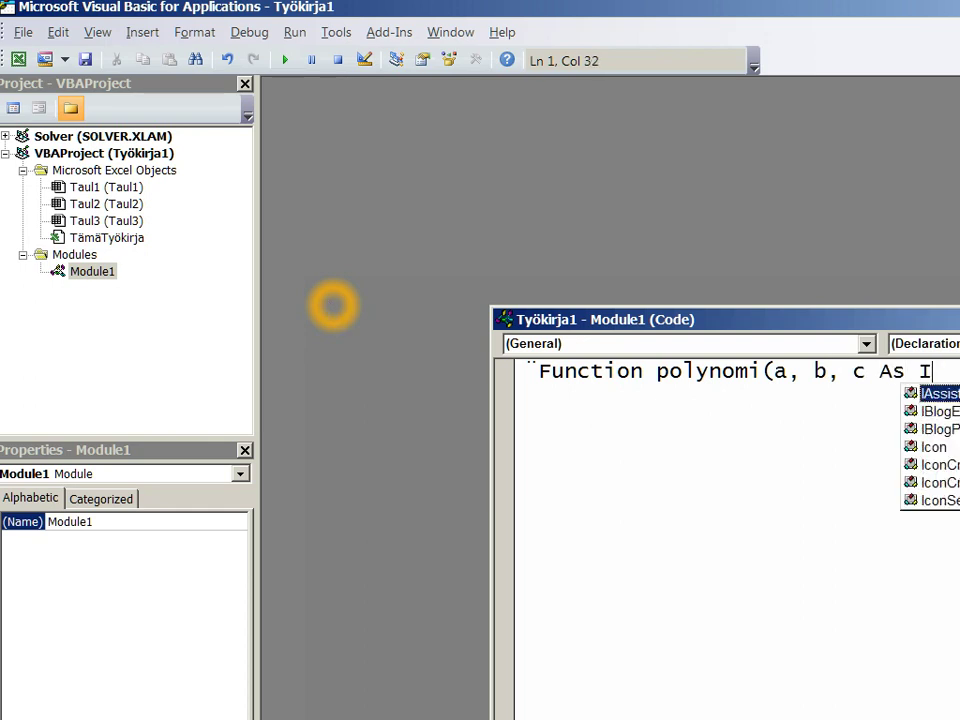
text(nt)
key(Tab)
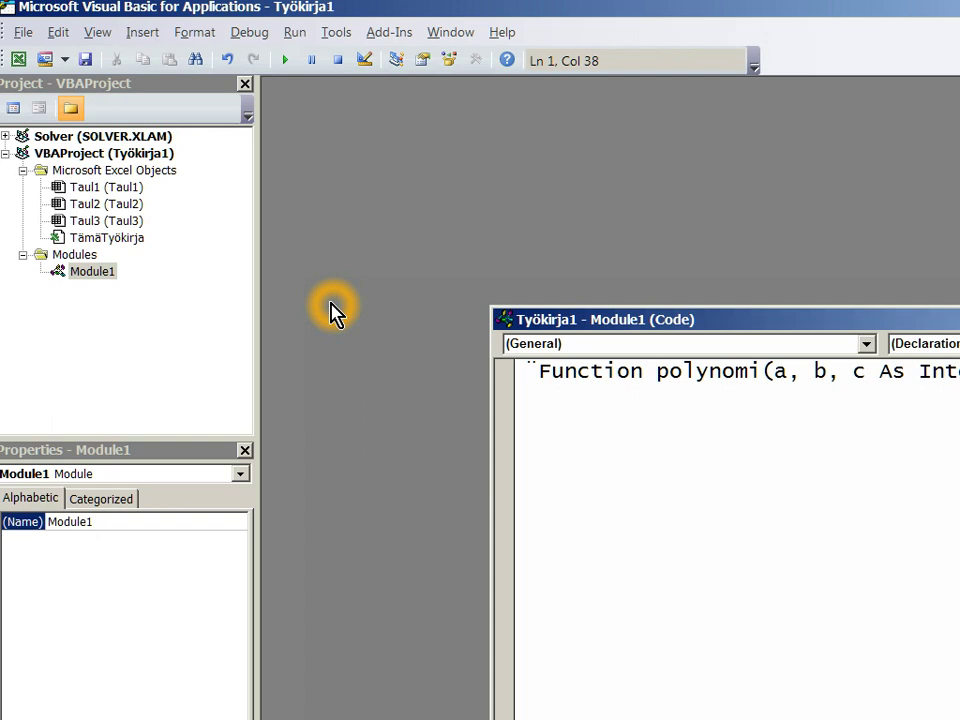
text() )
text(As)
text( Do)
text(ub)
key(BackSpace)
text(bl)
text(e) )
text(A)
key(Return)
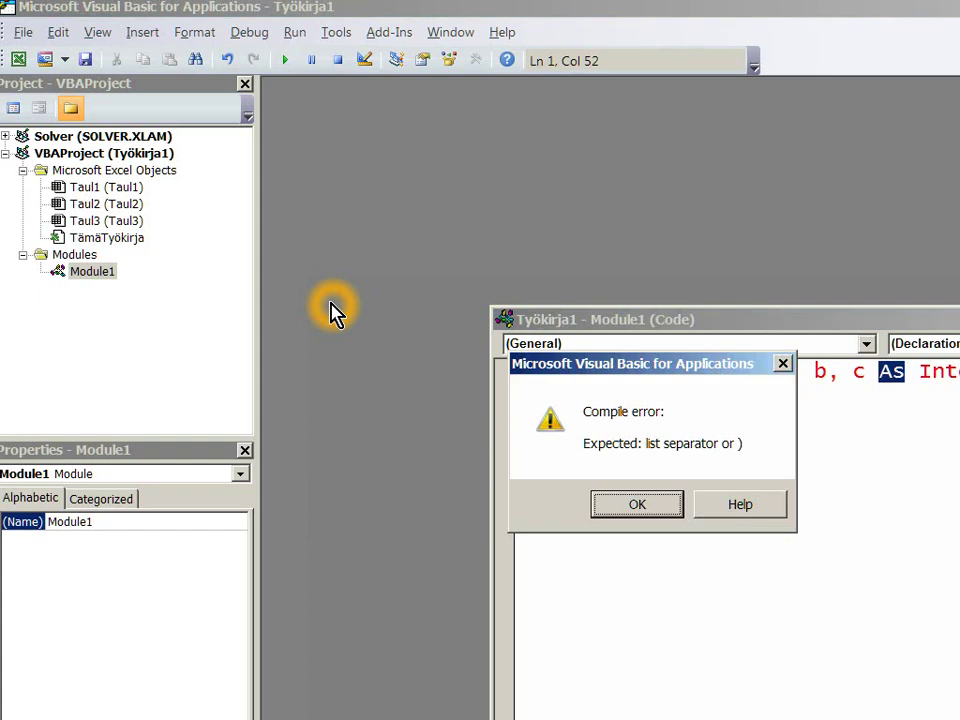
Step: Clear the compile error by deleting the stray mark, then start the body with polynomi=a
key(Return)
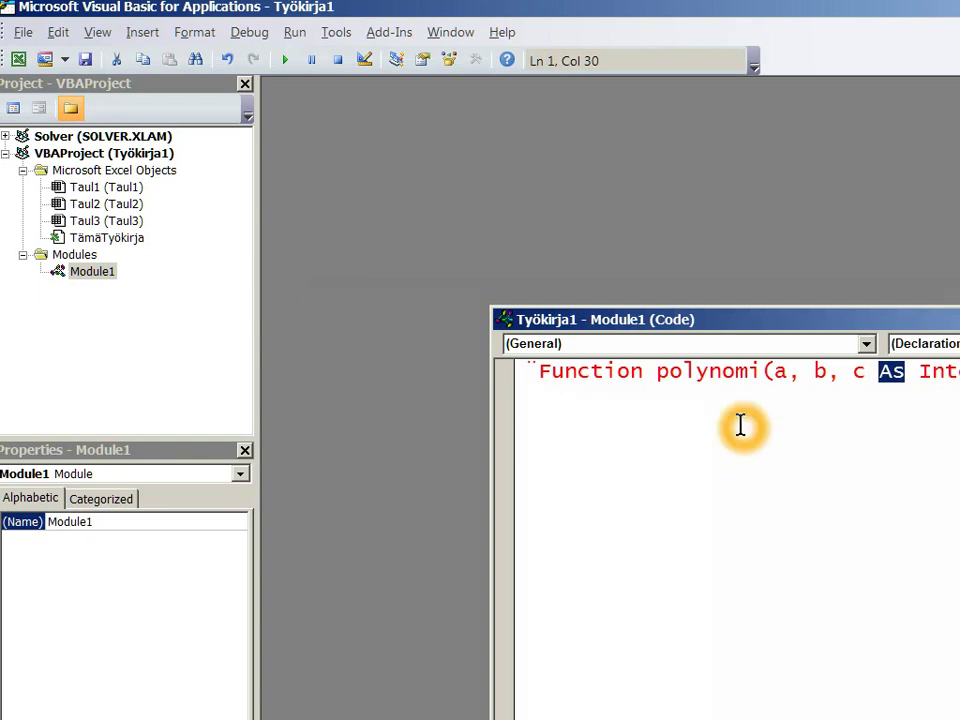
click(915, 397)
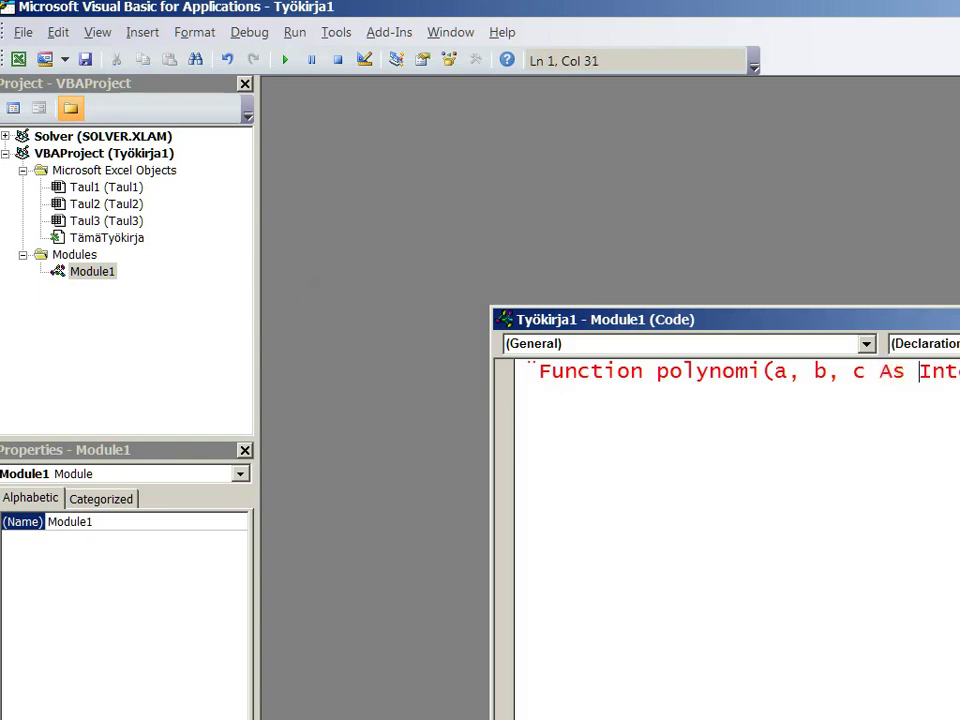
key(End)
key(Return)
key(Up)
key(Delete)
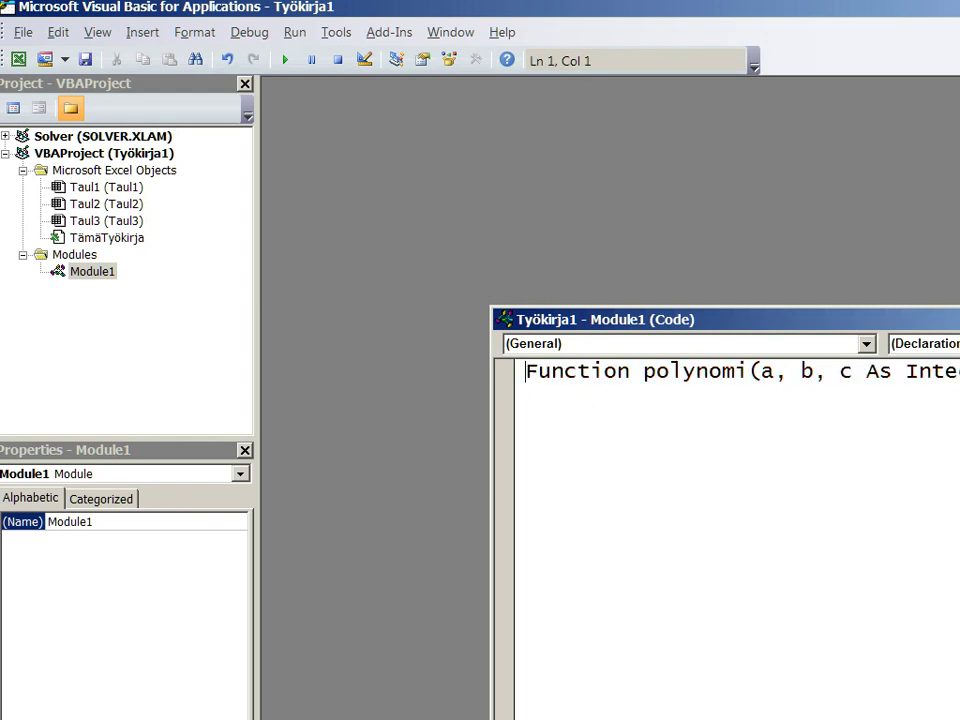
key(End)
key(Return)
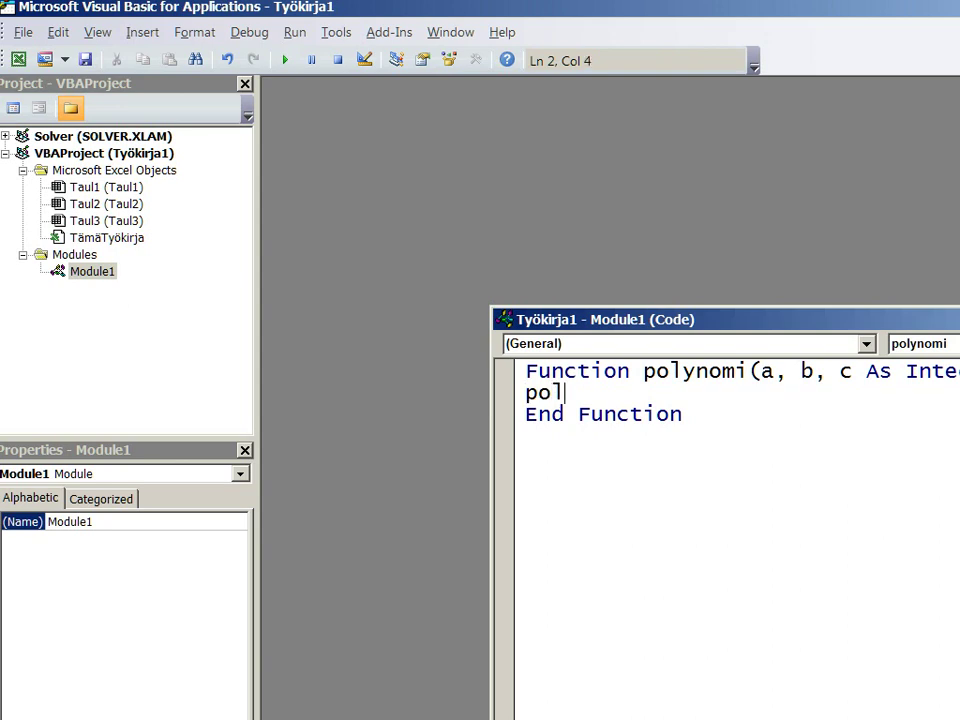
text(ynomi=)
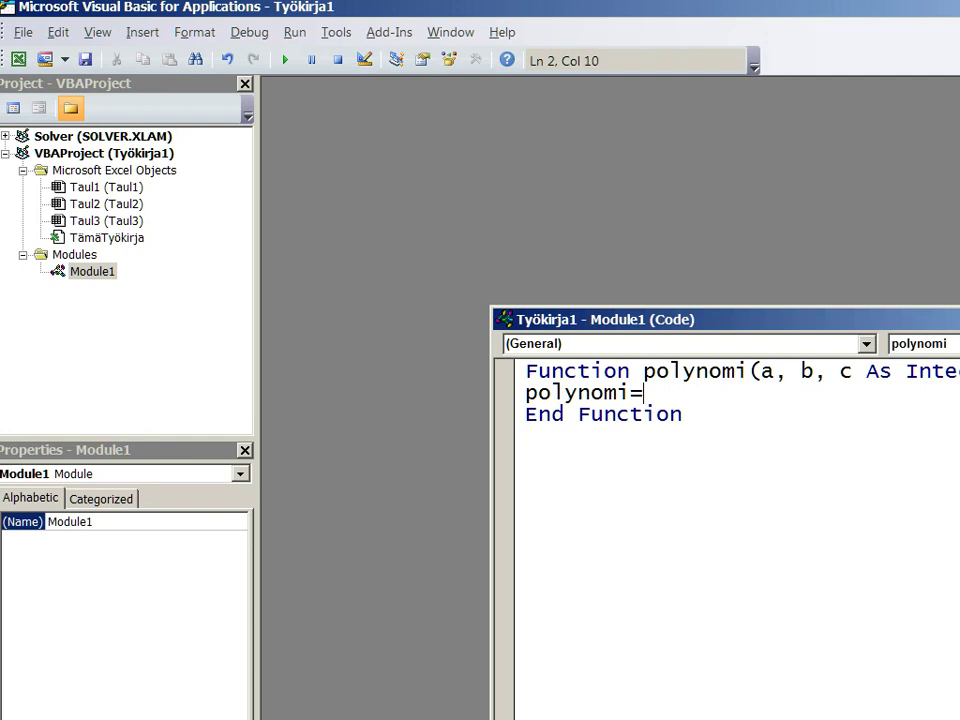
text(a)
key(alt+Tab)
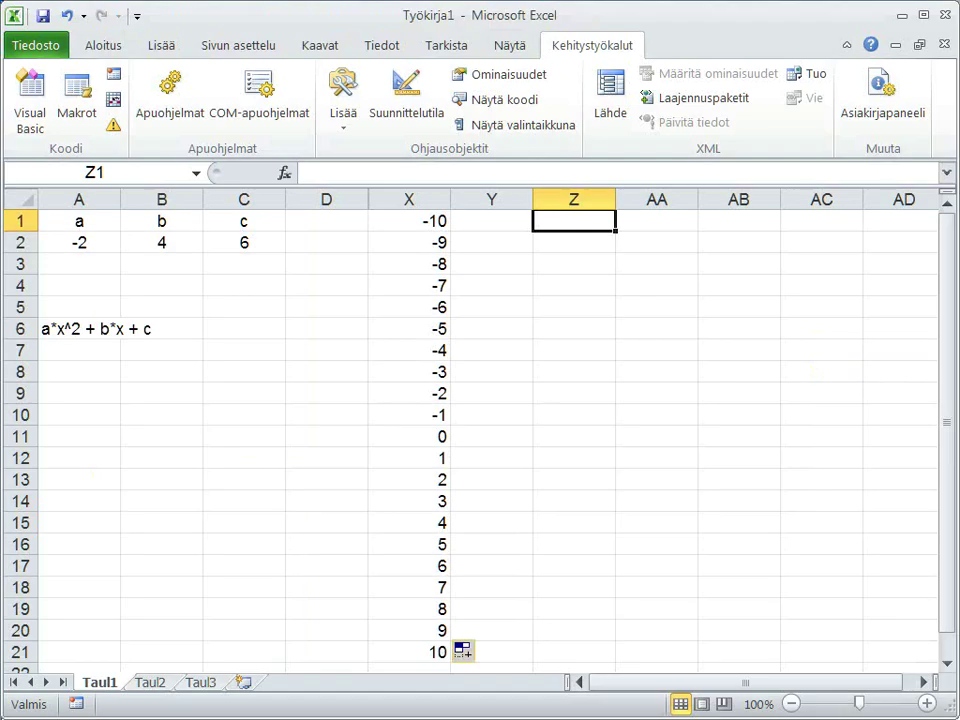
Step: Reposition the code window and select the a*x^2 + b*x + c text in cell A6
key(alt+Tab)
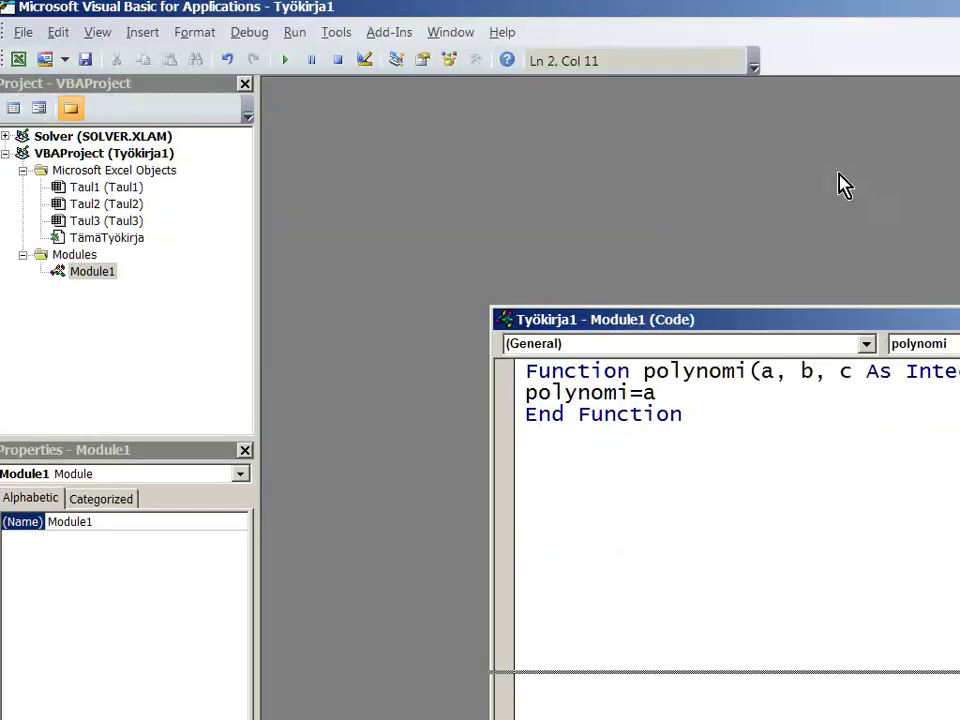
drag(959, 315, 840, 180)
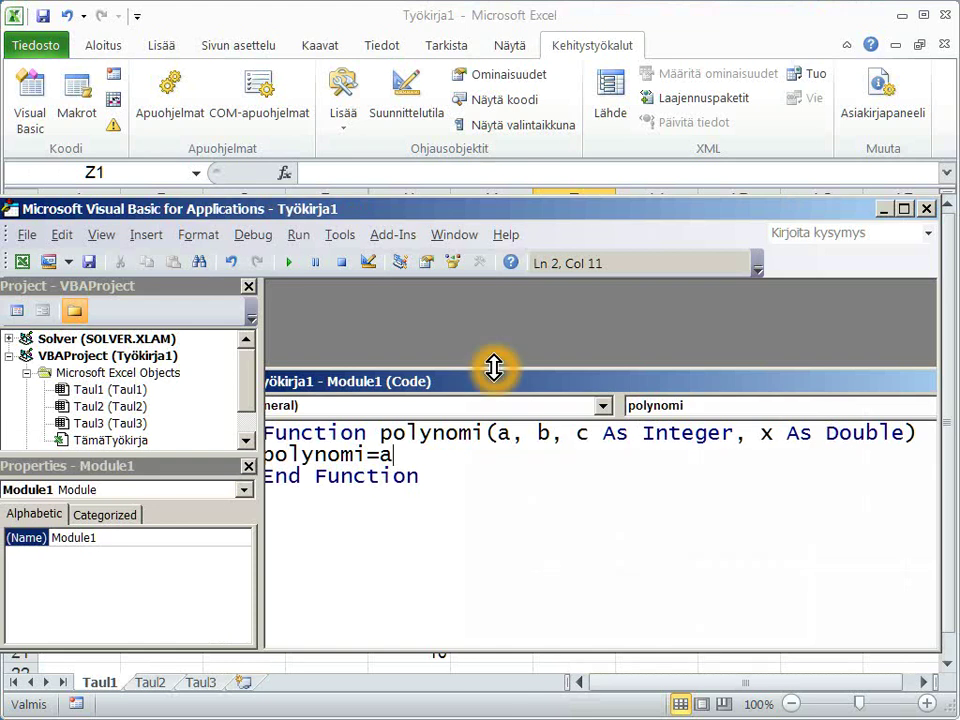
click(940, 702)
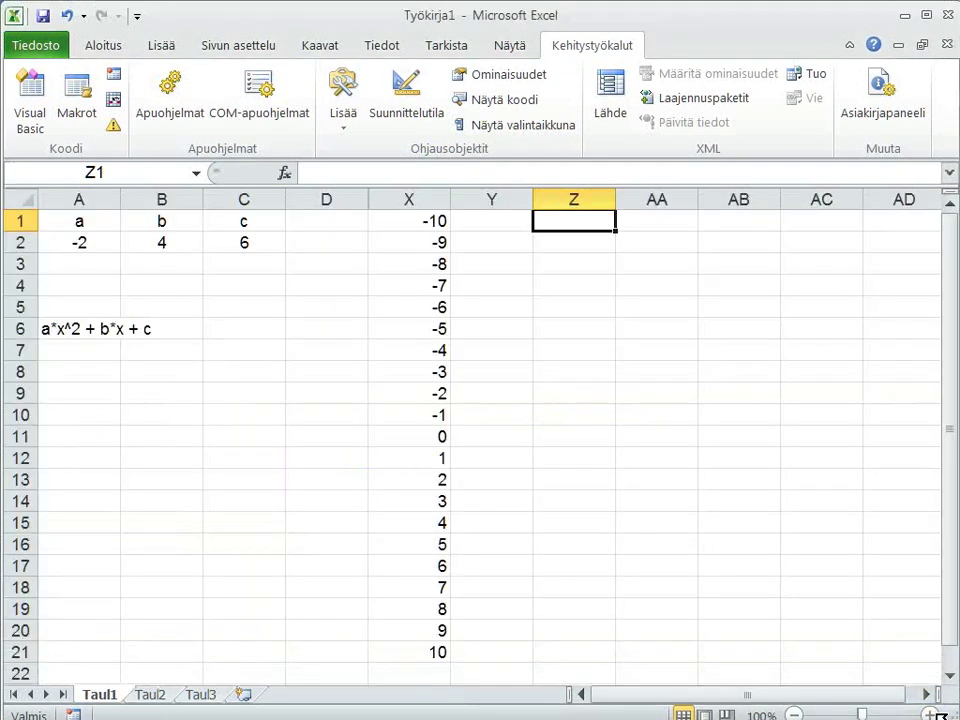
click(170, 262)
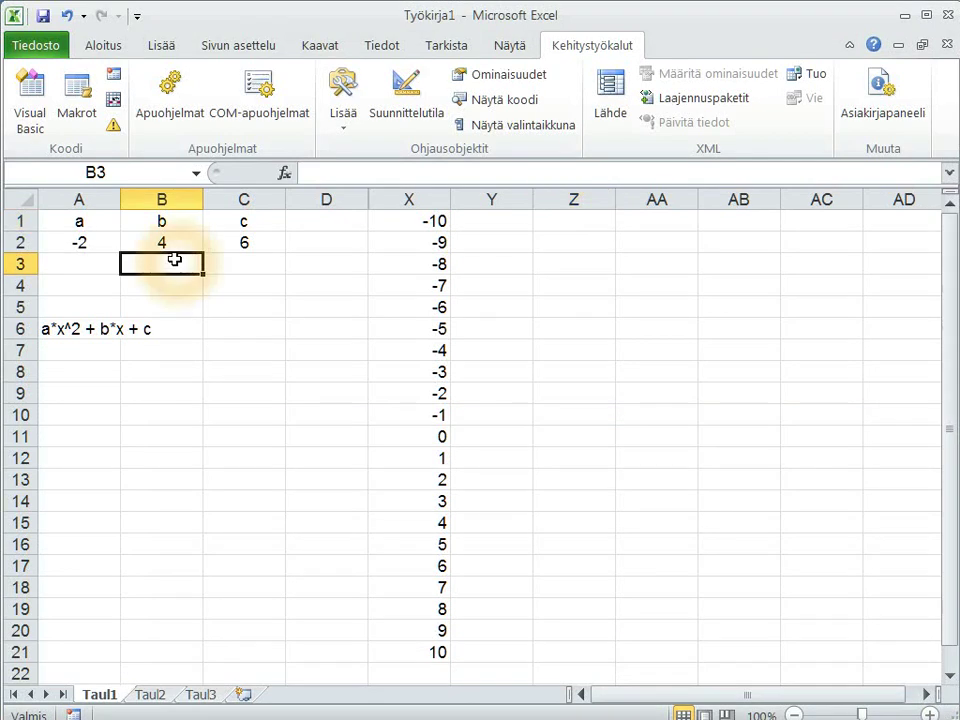
click(49, 328)
drag(440, 172, 258, 155)
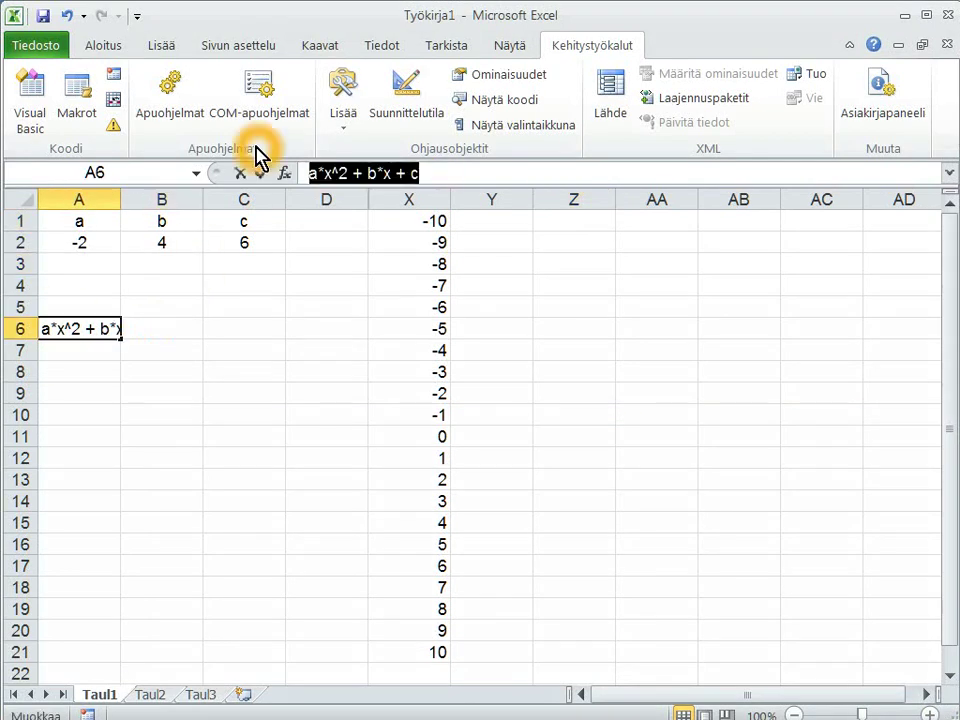
Step: Cycle through the open windows and leave cell A6 with its text kept
key(alt+Tab)
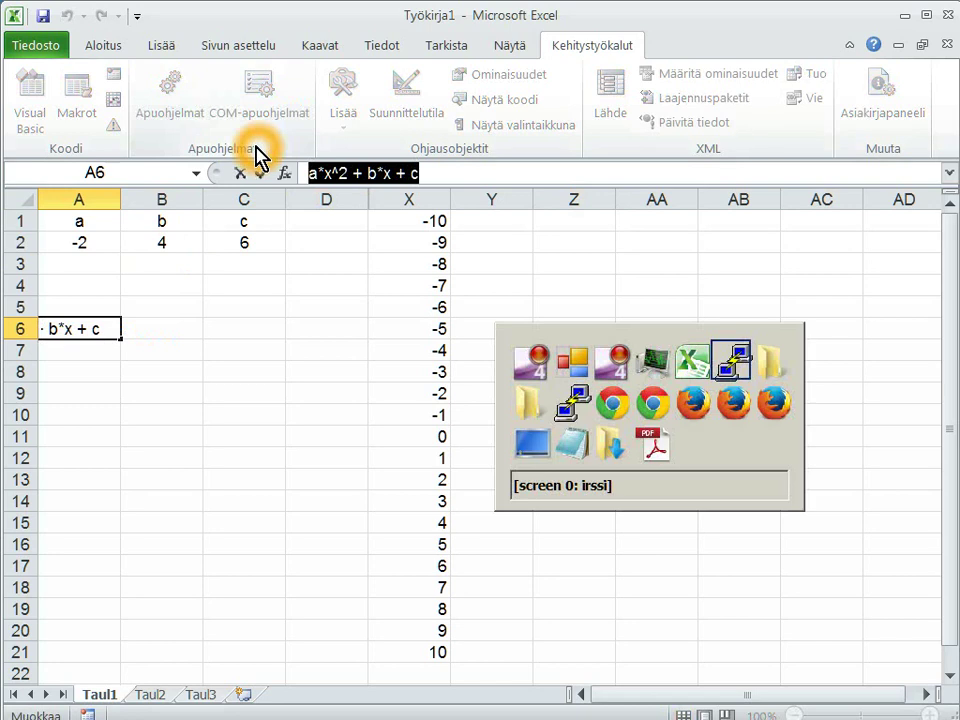
key(alt+shift+Tab)
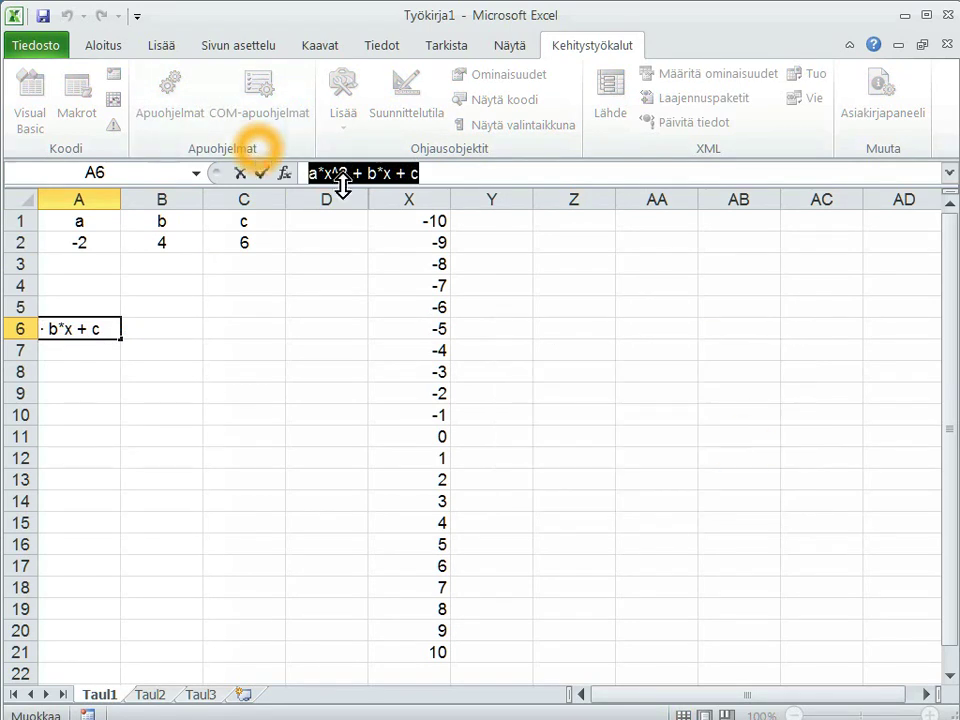
key(alt+Tab)
key(alt+Tab)
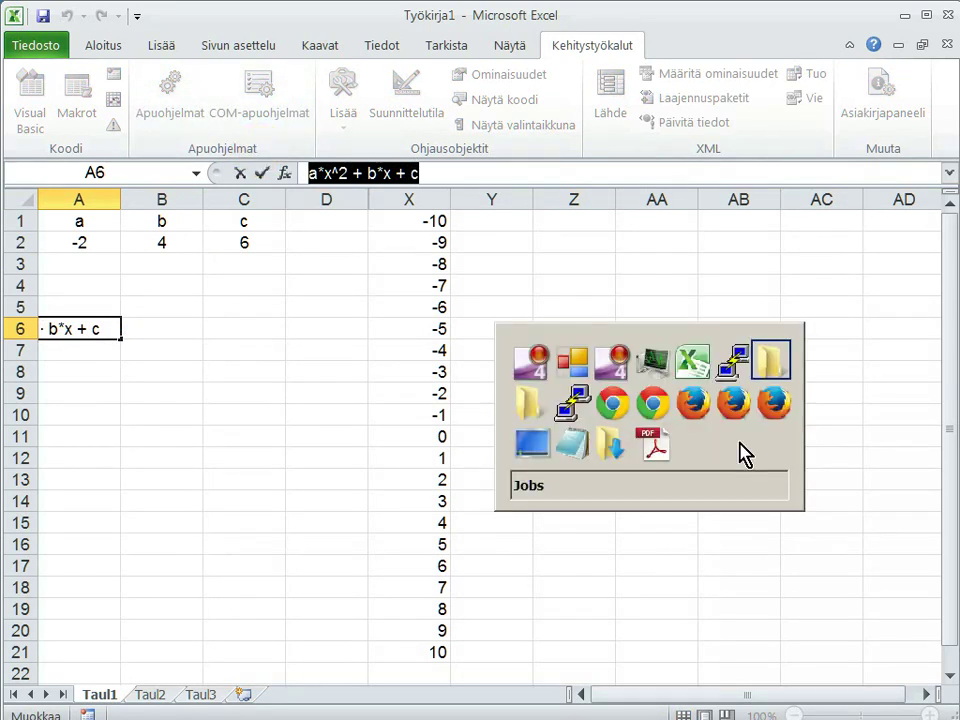
key(alt+Tab)
key(alt+Tab)
key(alt+Tab)
key(alt+Tab)
key(alt+Tab)
key(alt+Tab)
key(alt+Tab)
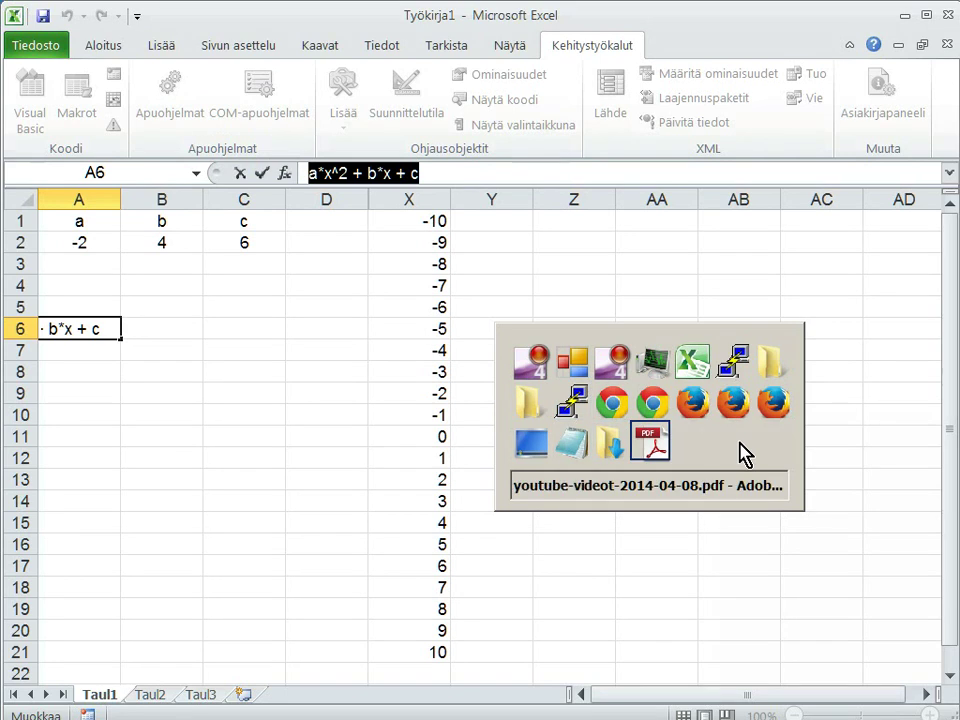
key(alt+Tab)
key(alt+Tab)
key(alt+Tab)
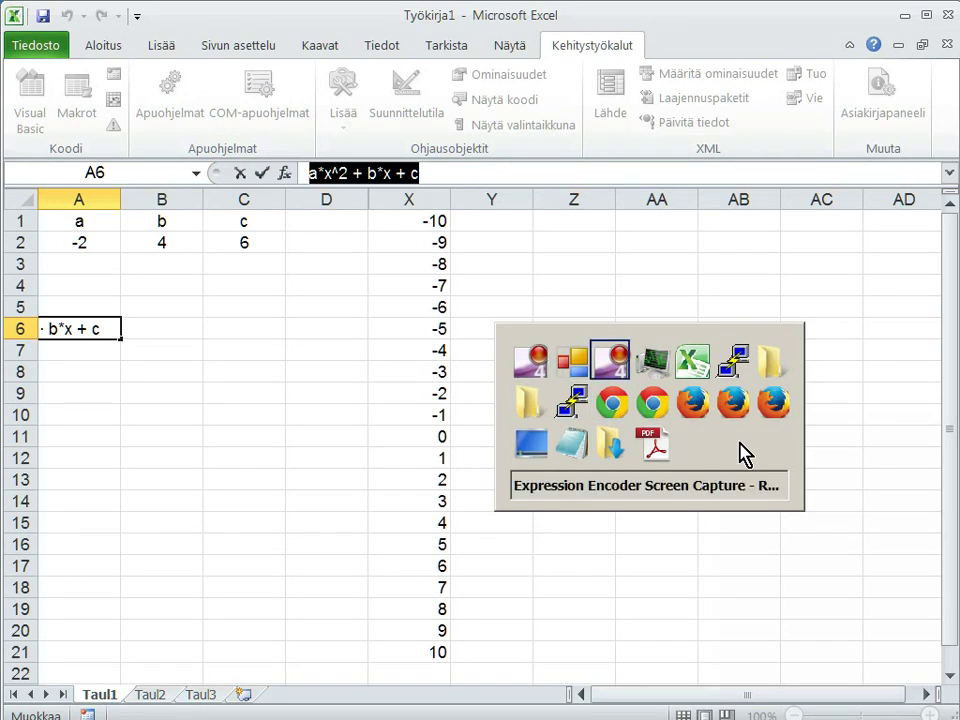
key(alt+Tab)
key(alt+Tab)
key(alt+Tab)
key(alt+Tab)
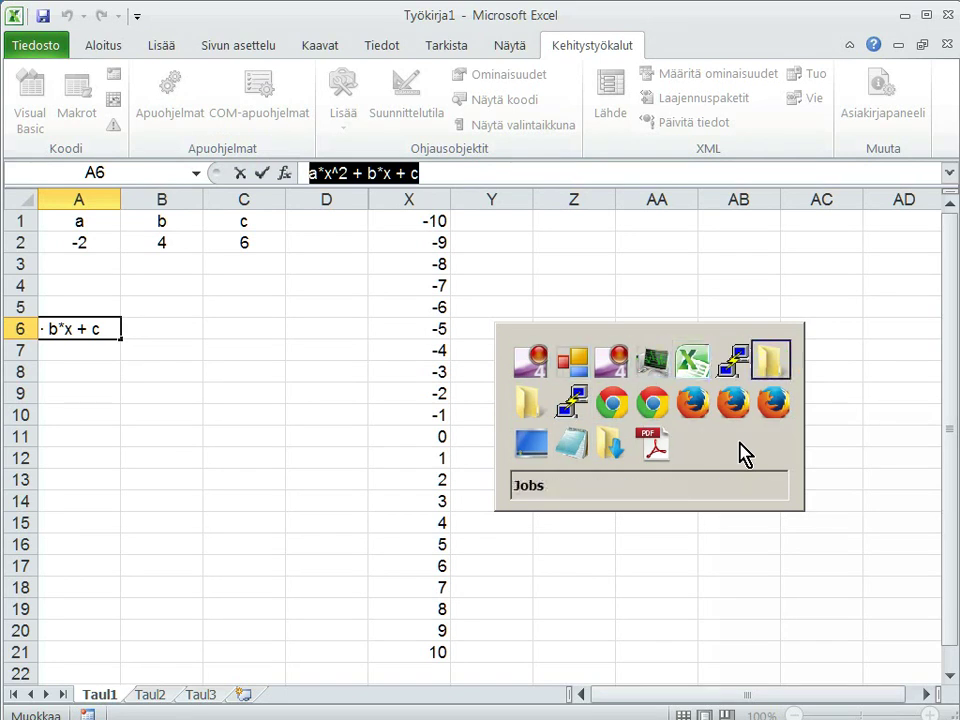
key(alt+Tab)
key(alt+Tab)
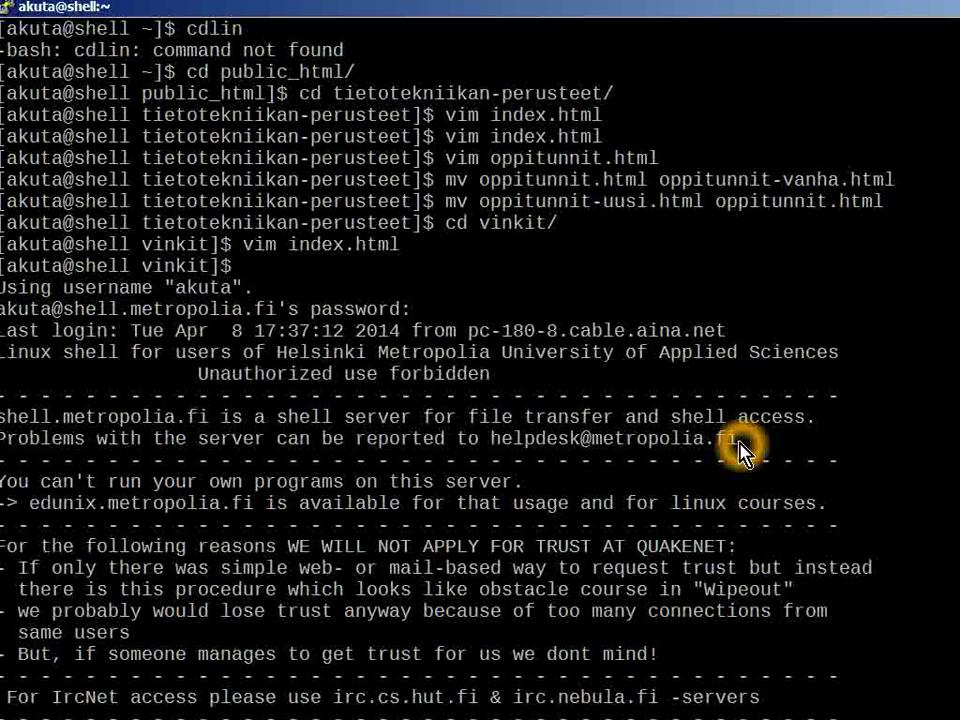
key(alt+Tab)
click(196, 421)
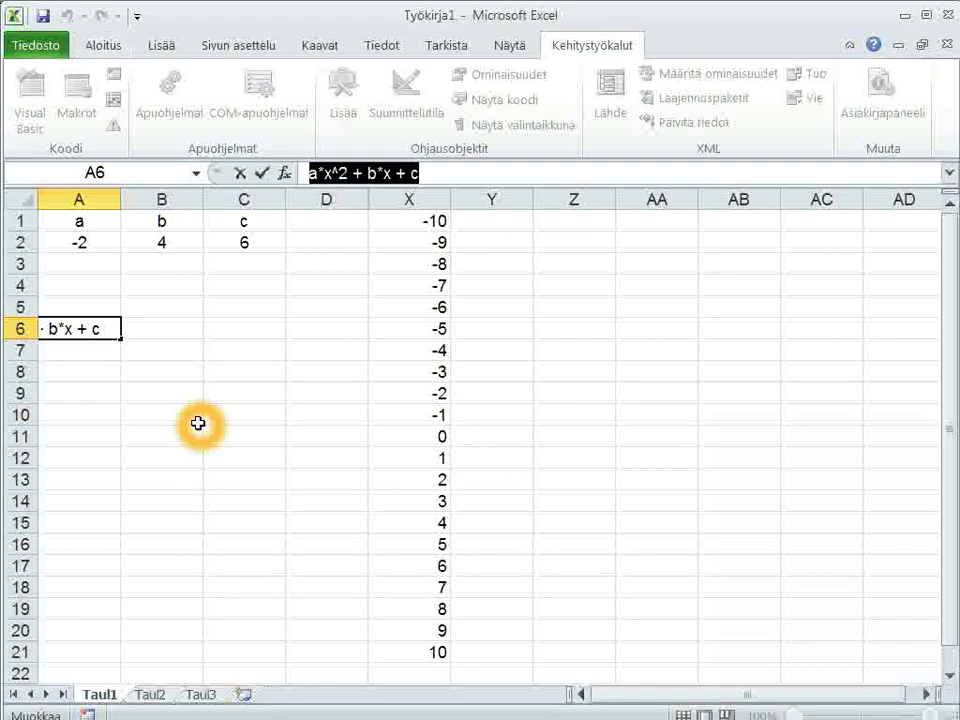
Step: Complete the return line as polynomi = a*x^2 + b*x + c and close the VBA editor
key(alt+Tab)
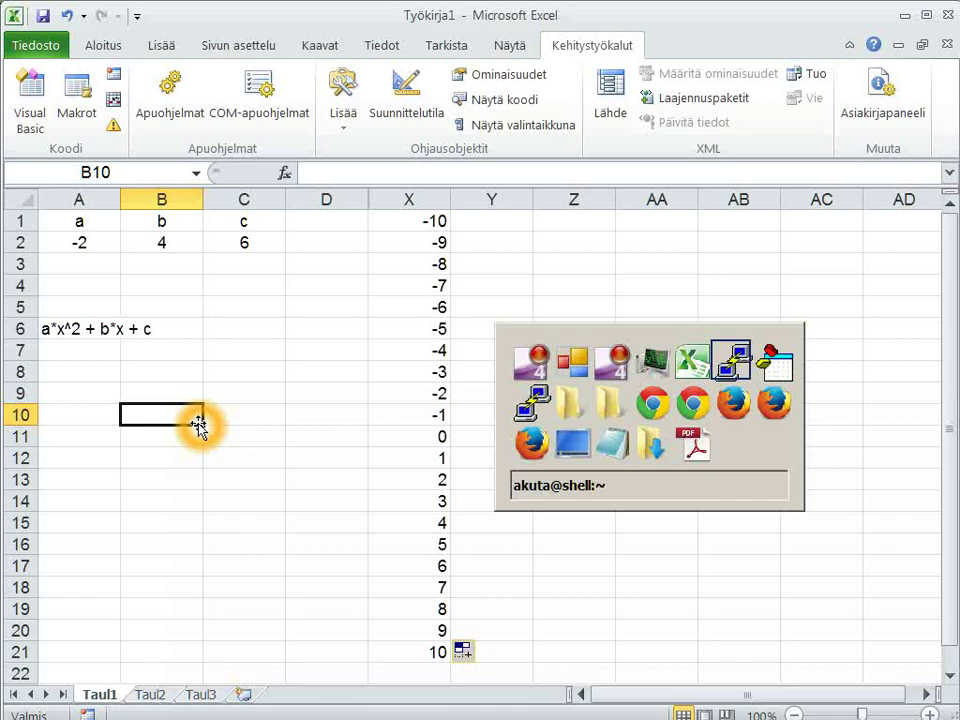
key(alt+Tab)
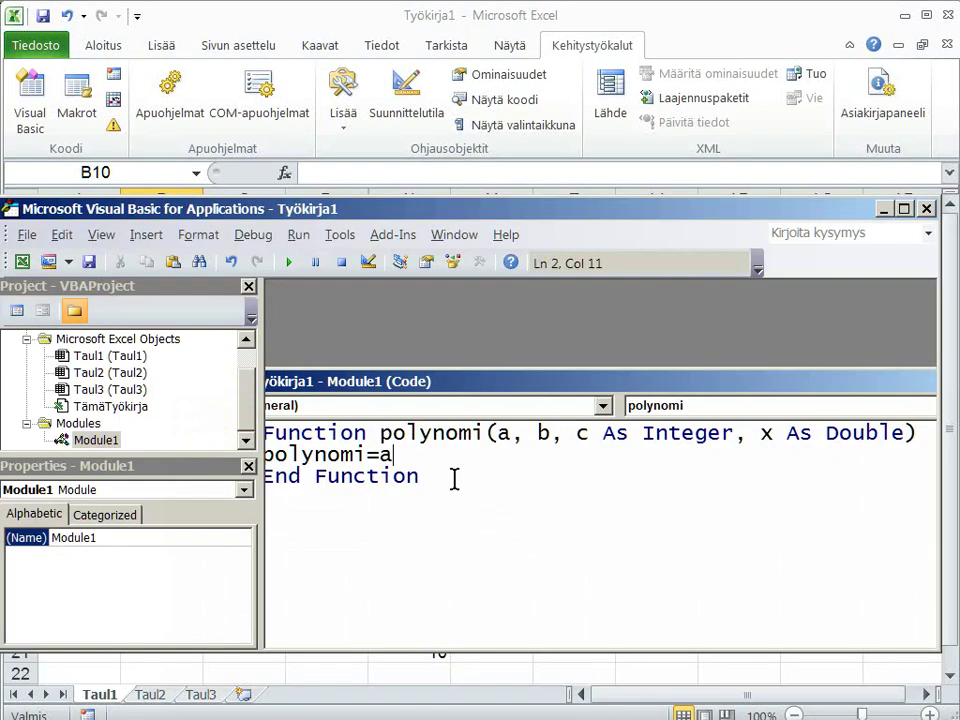
double_click(452, 460)
text(a*x^2 + b*x + c)
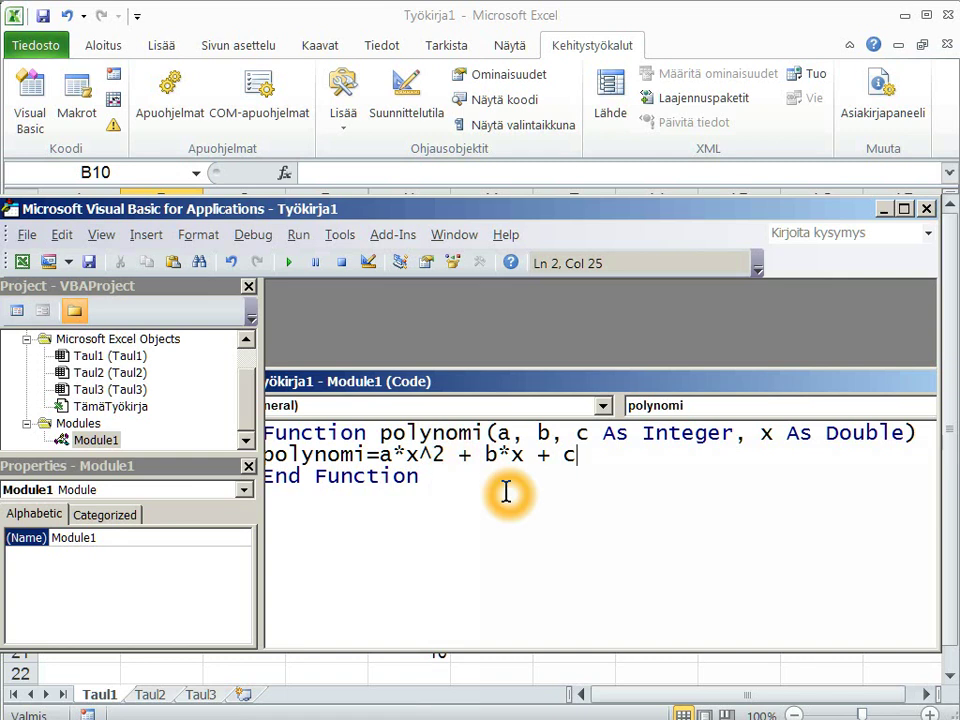
click(489, 474)
key(Return)
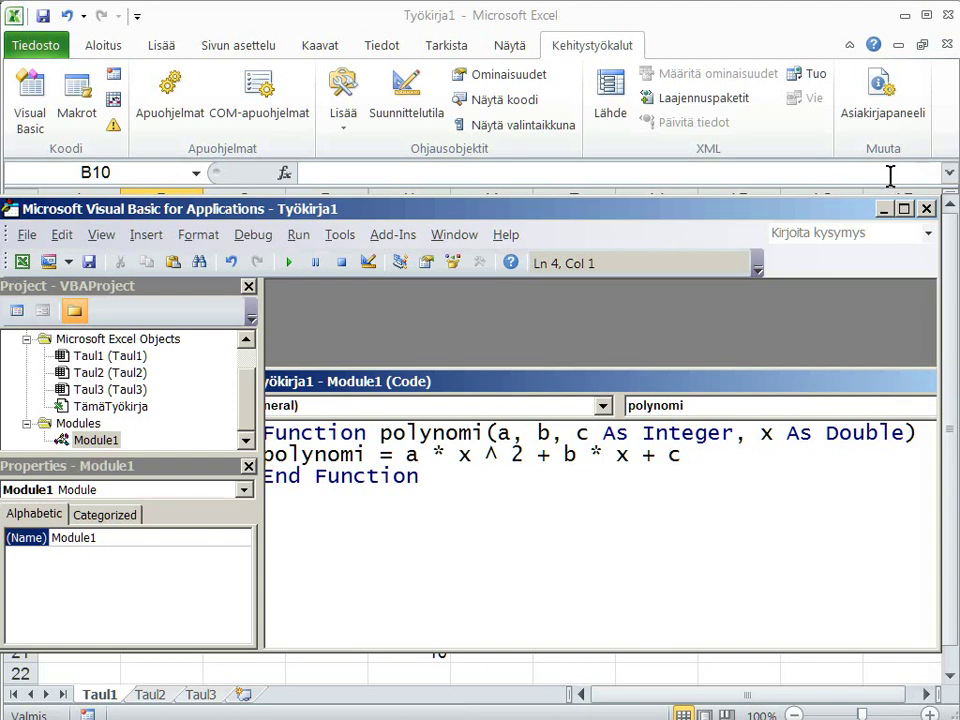
click(928, 210)
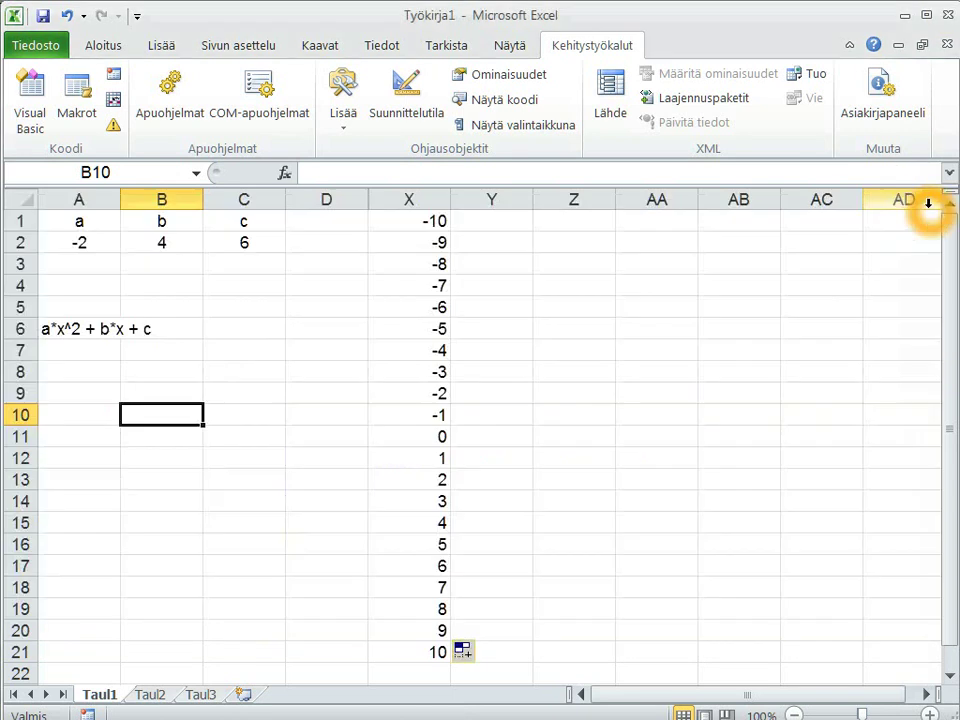
Step: Start a polynomi formula in cell Y1
click(501, 221)
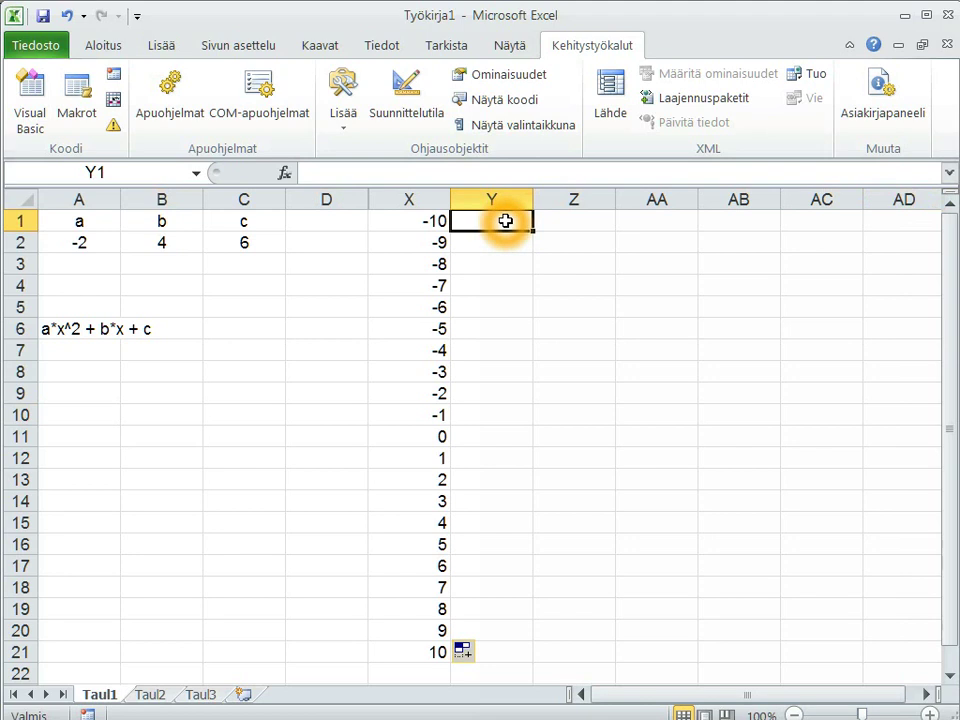
text(=pol)
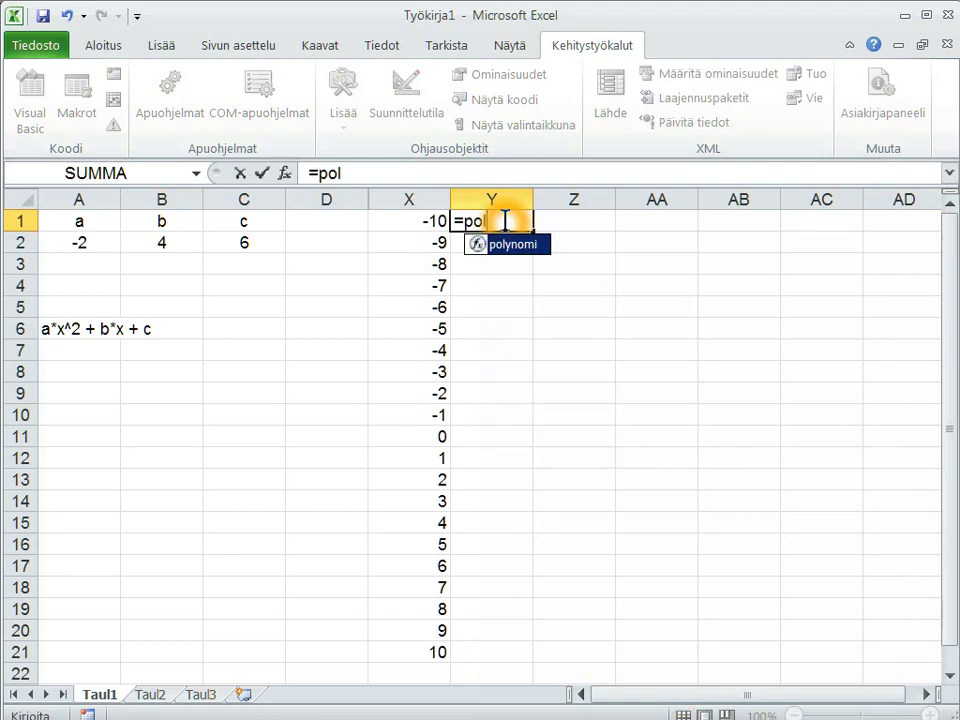
text(u)
key(BackSpace)
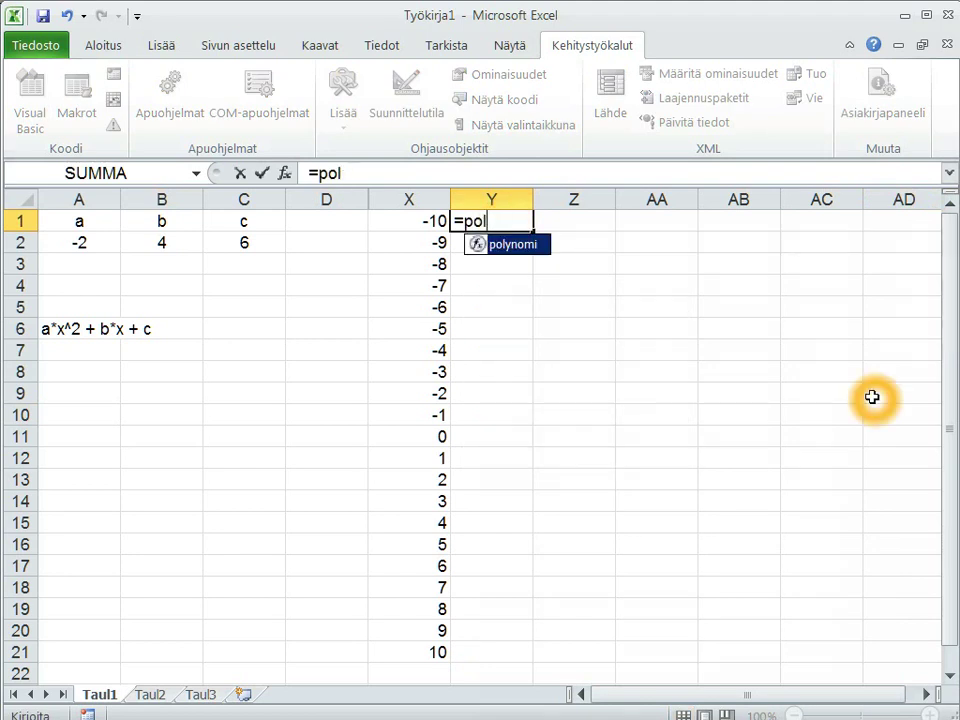
key(Tab)
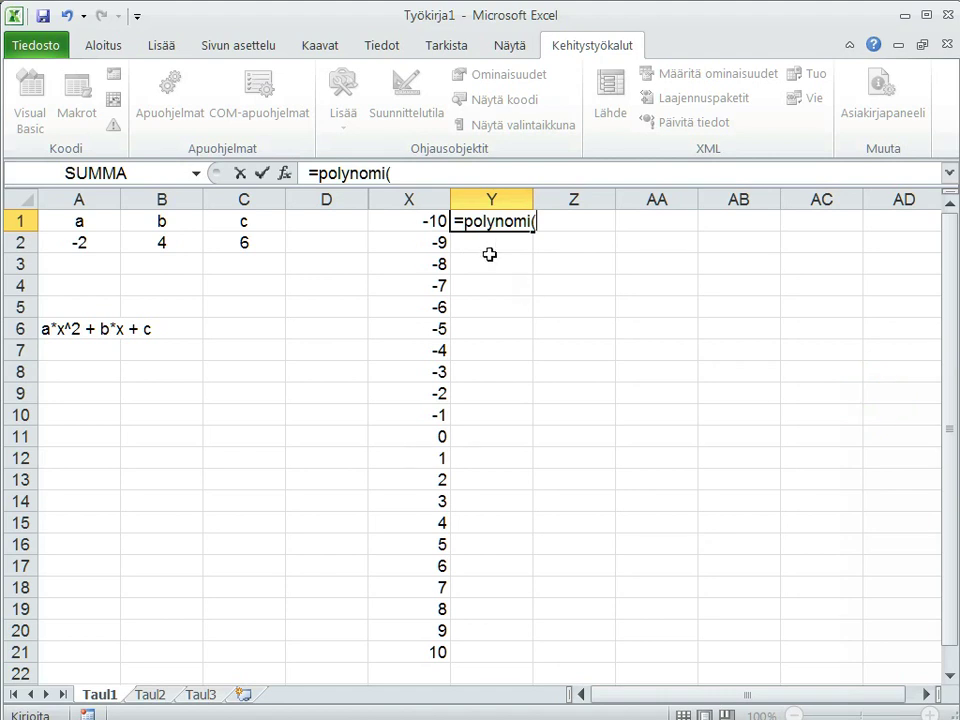
click(437, 224)
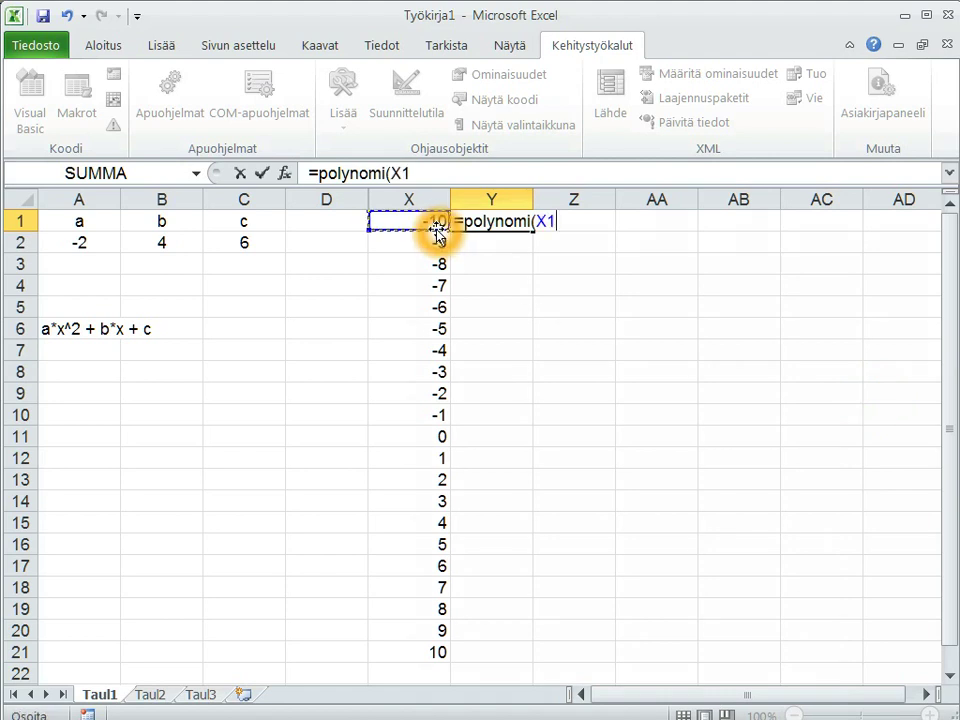
key(BackSpace)
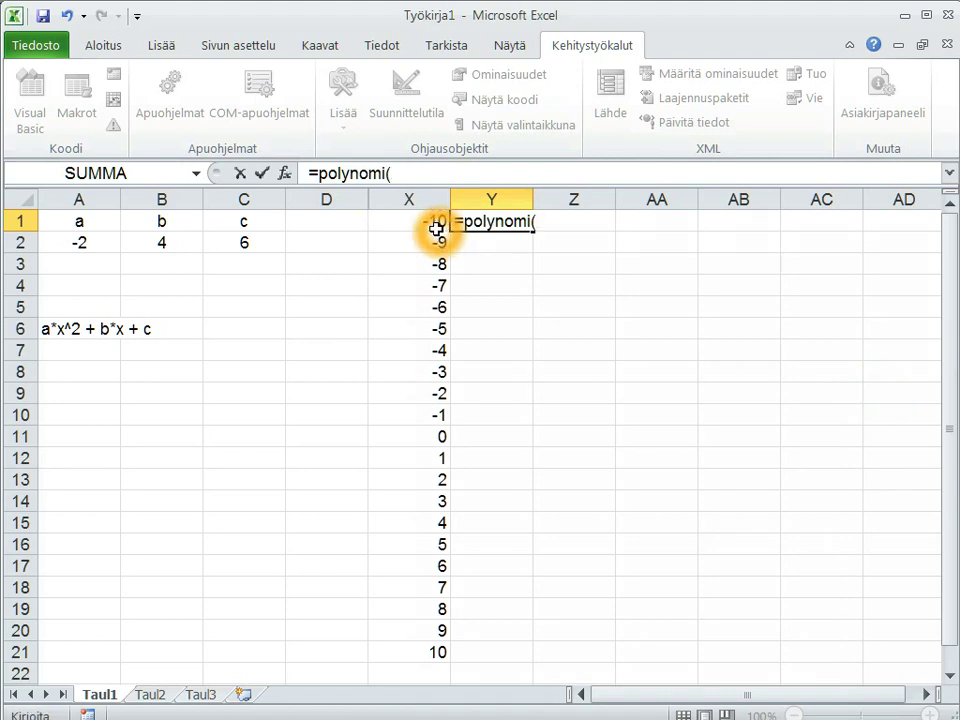
Step: Pass $A$2, $B$2, $C$2 and X1 as arguments, completing =polynomi($A$2;$B$2;$C$2;X1)
click(60, 246)
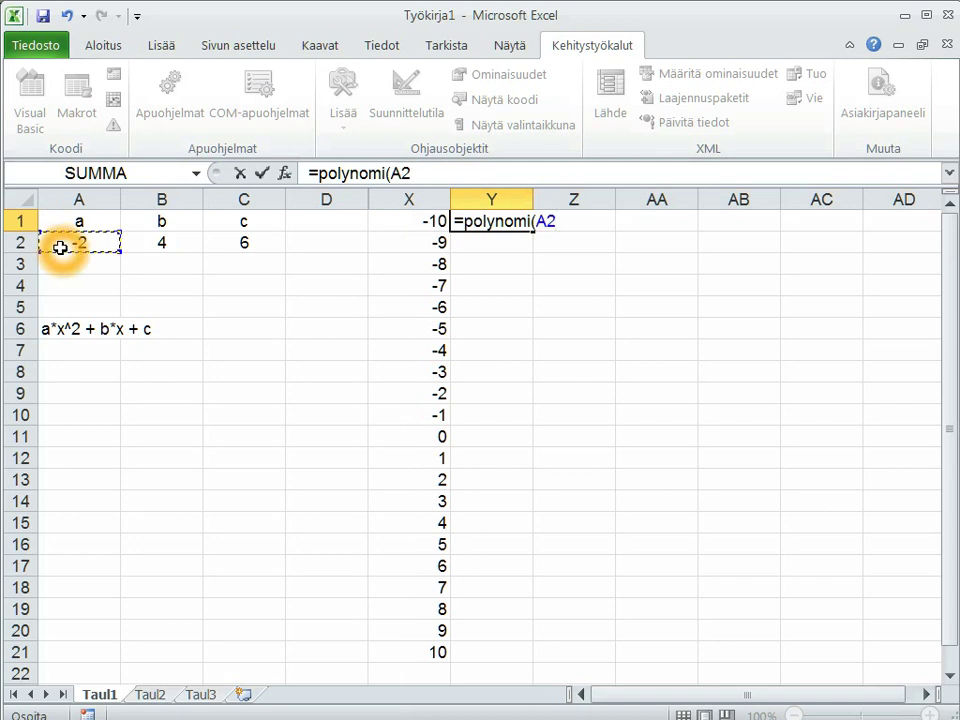
key(F4)
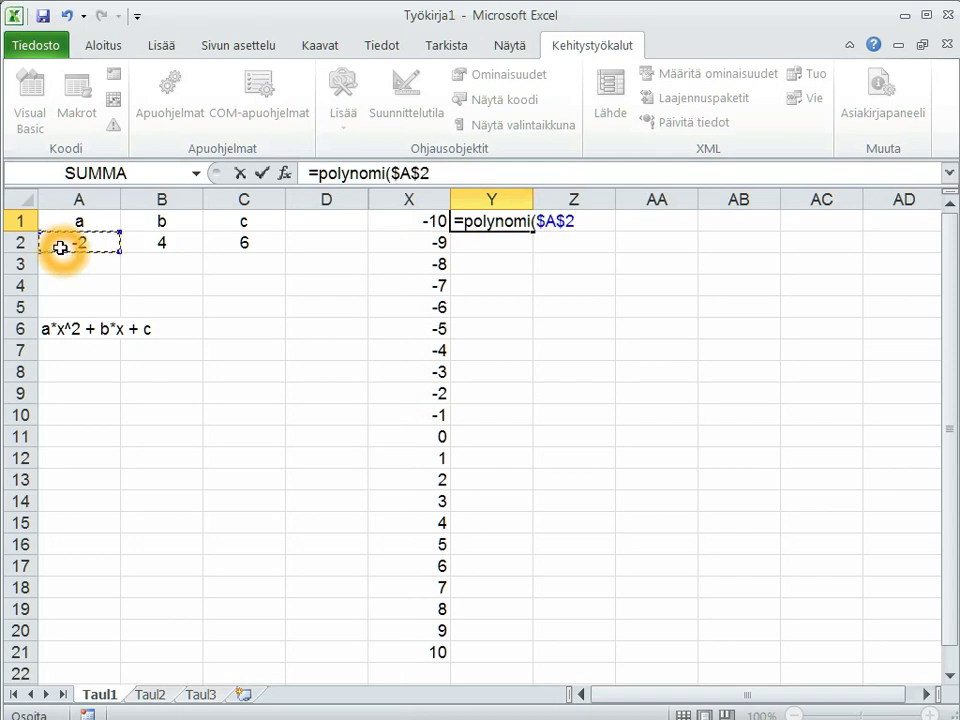
text(;)
click(136, 247)
key(F4)
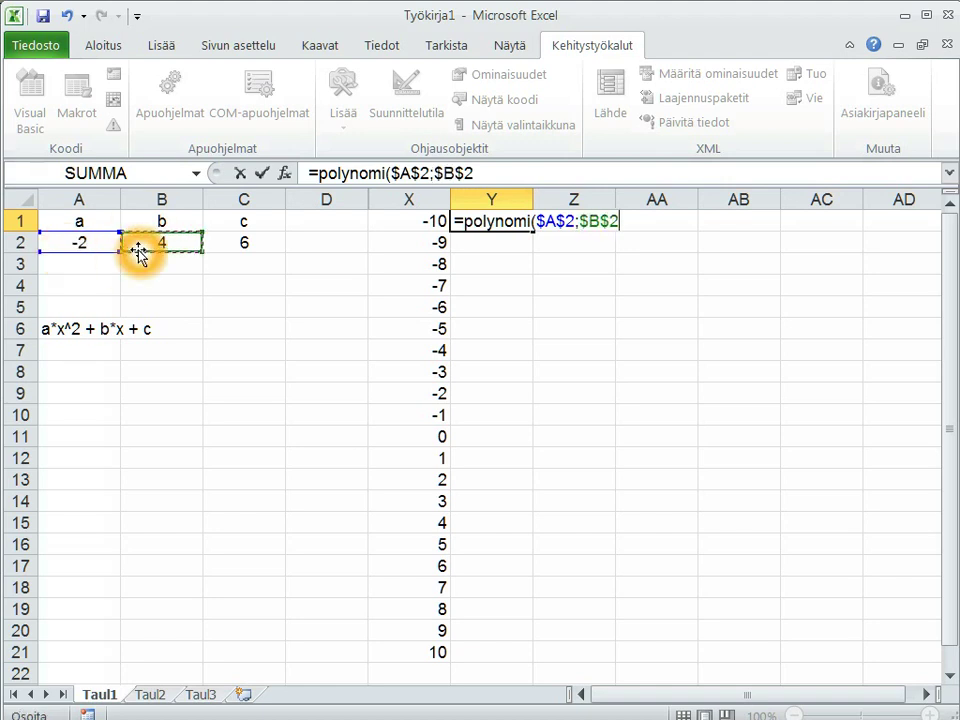
text(;)
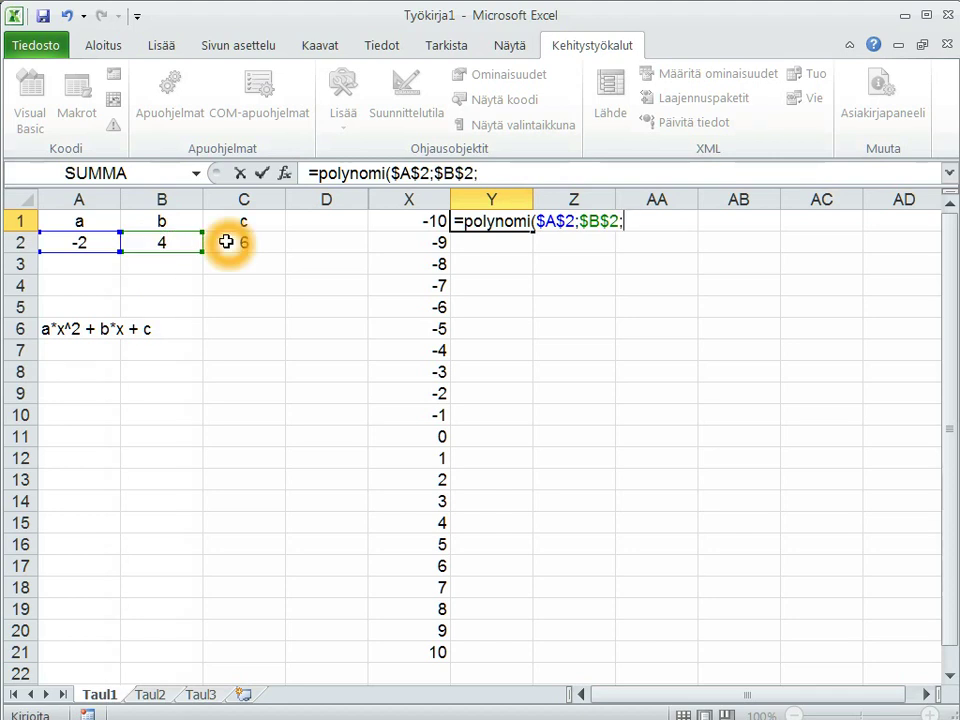
click(226, 242)
key(F4)
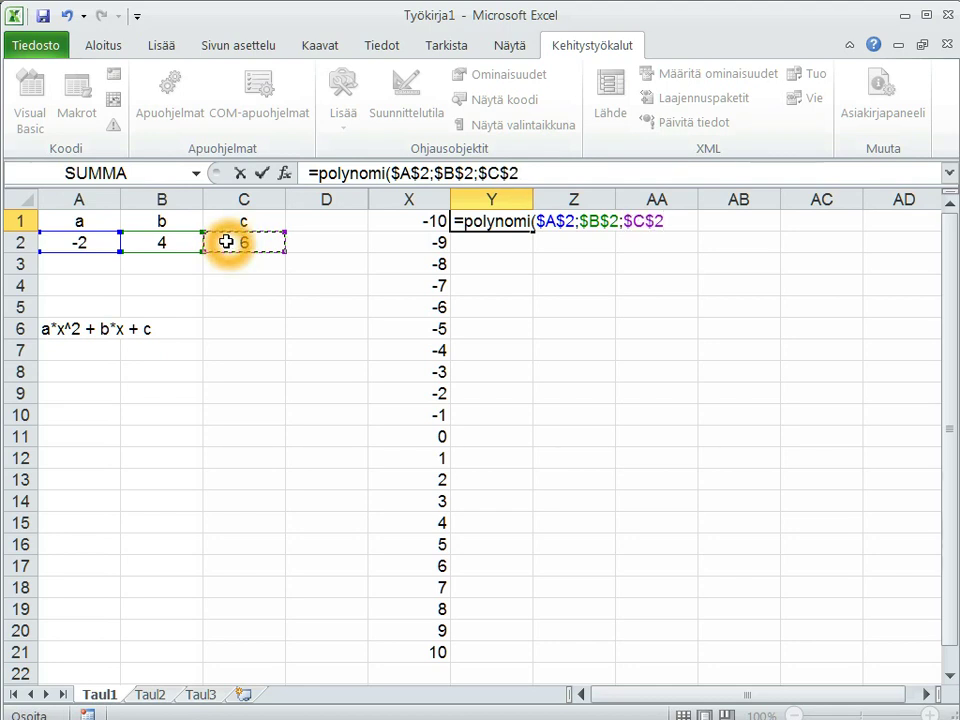
text(;)
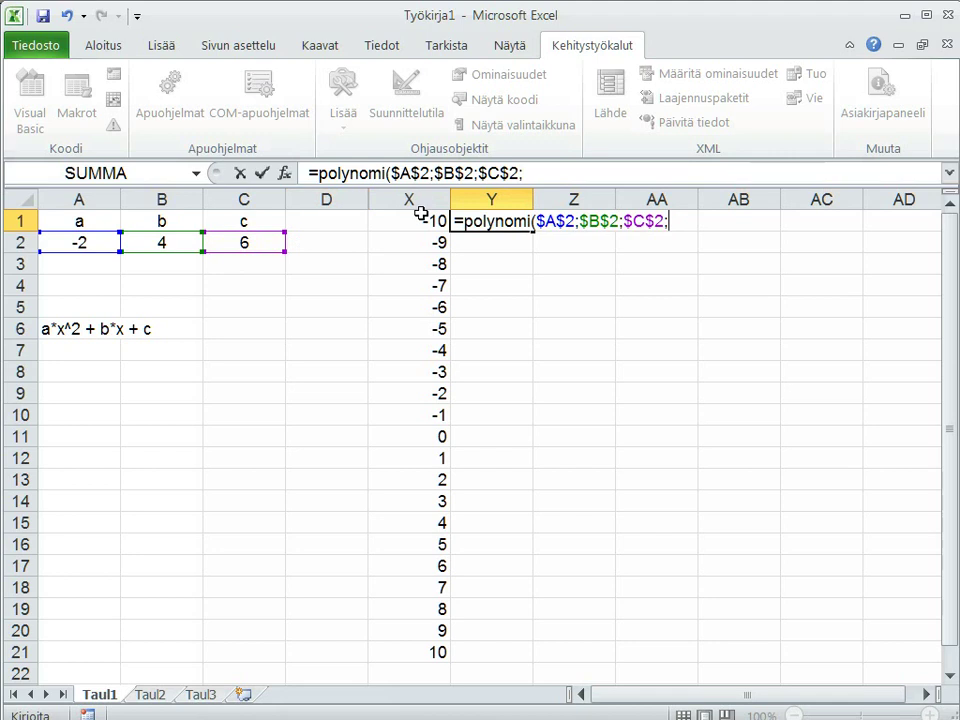
click(422, 220)
click(460, 242)
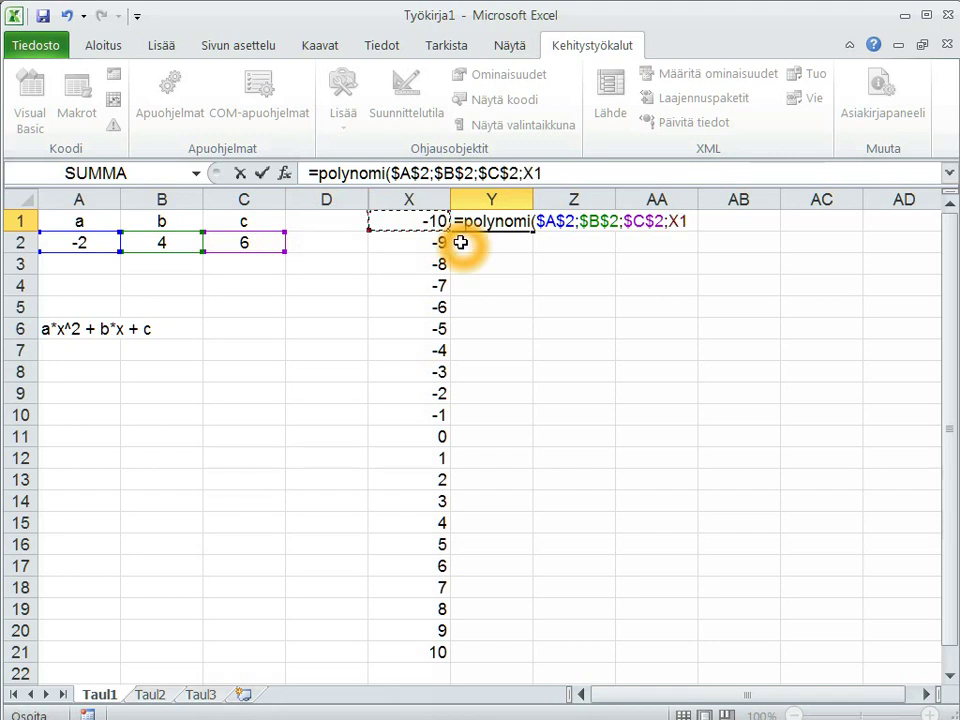
key(Return)
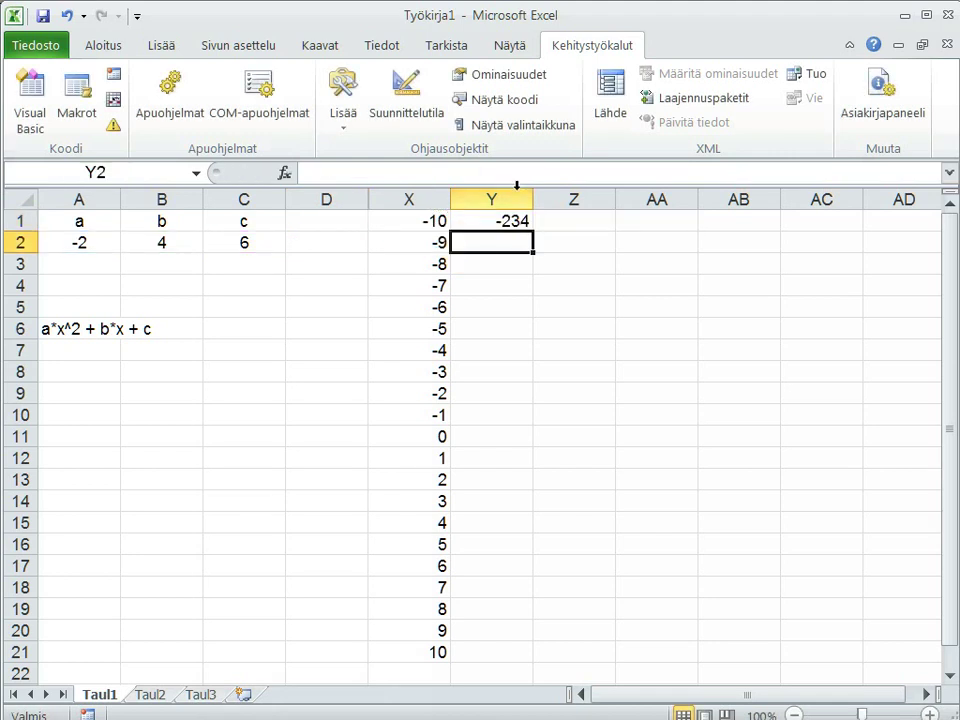
Step: Copy the Y1 formula down to Y21, giving values from -234 to -154
click(516, 226)
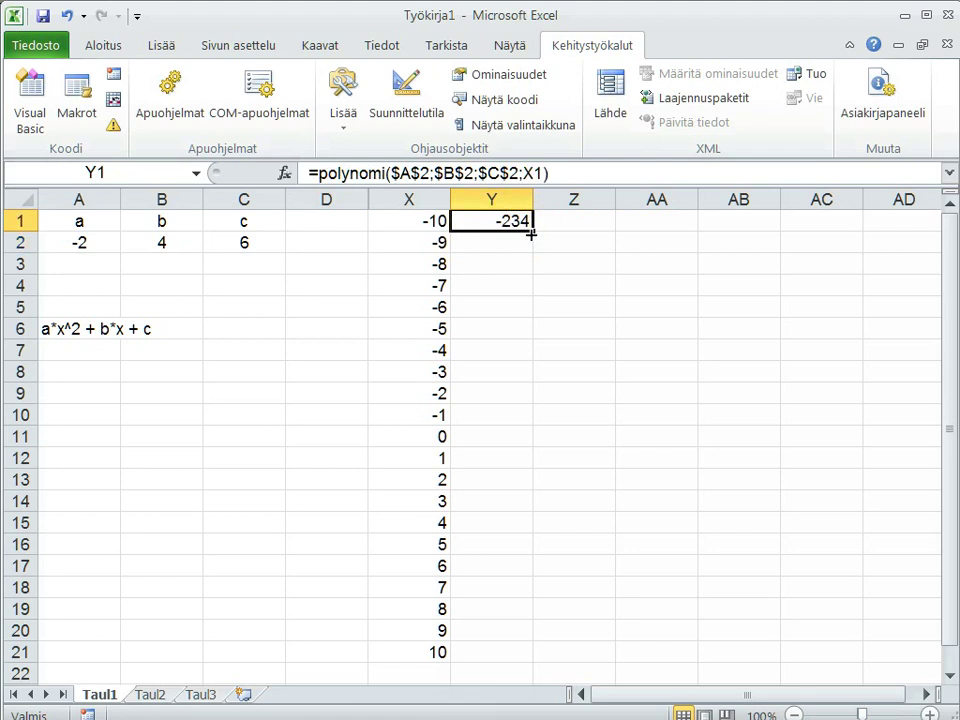
click(530, 240)
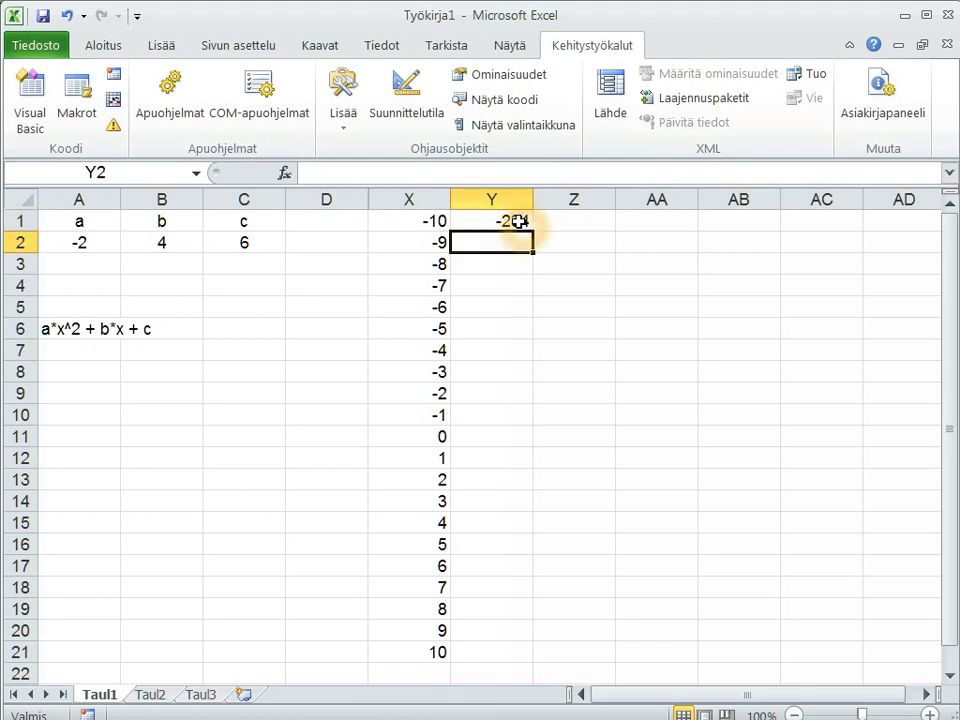
click(520, 218)
drag(533, 236, 516, 655)
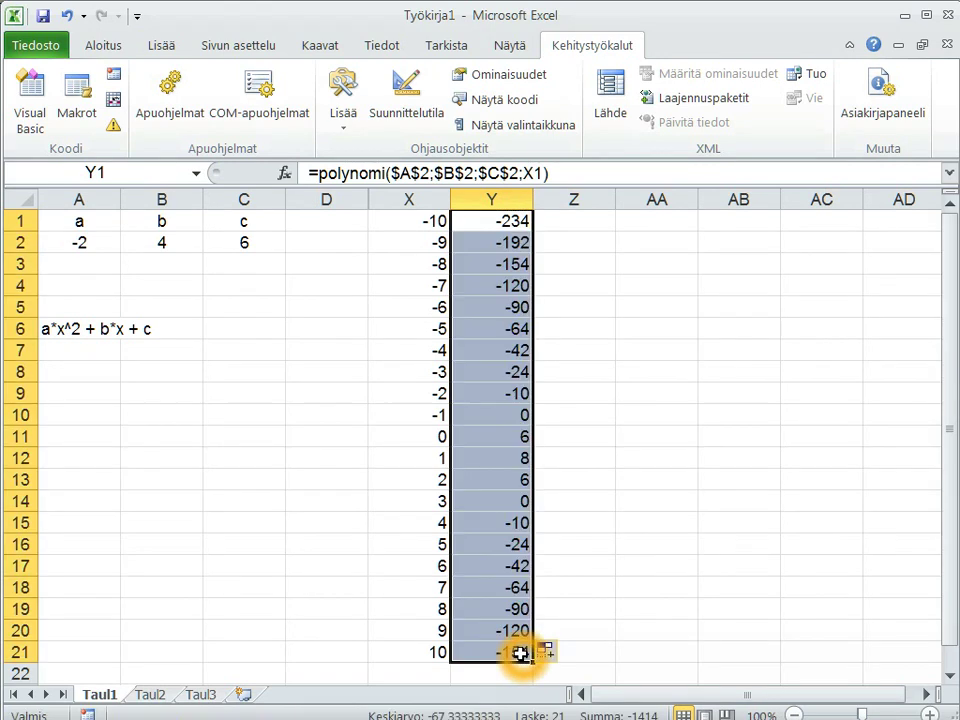
click(606, 581)
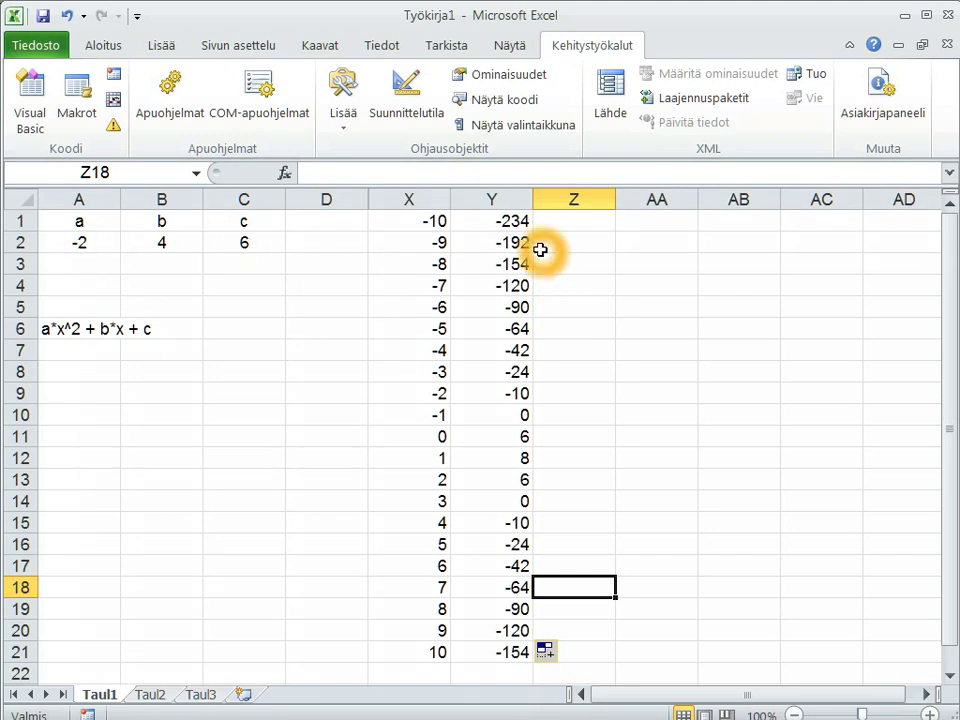
Step: Select X1:Y21 and insert a Scatter with Only Markers chart
mouse_move(425, 226)
mouse_down()
mouse_move(502, 419)
mouse_move(458, 581)
mouse_up()
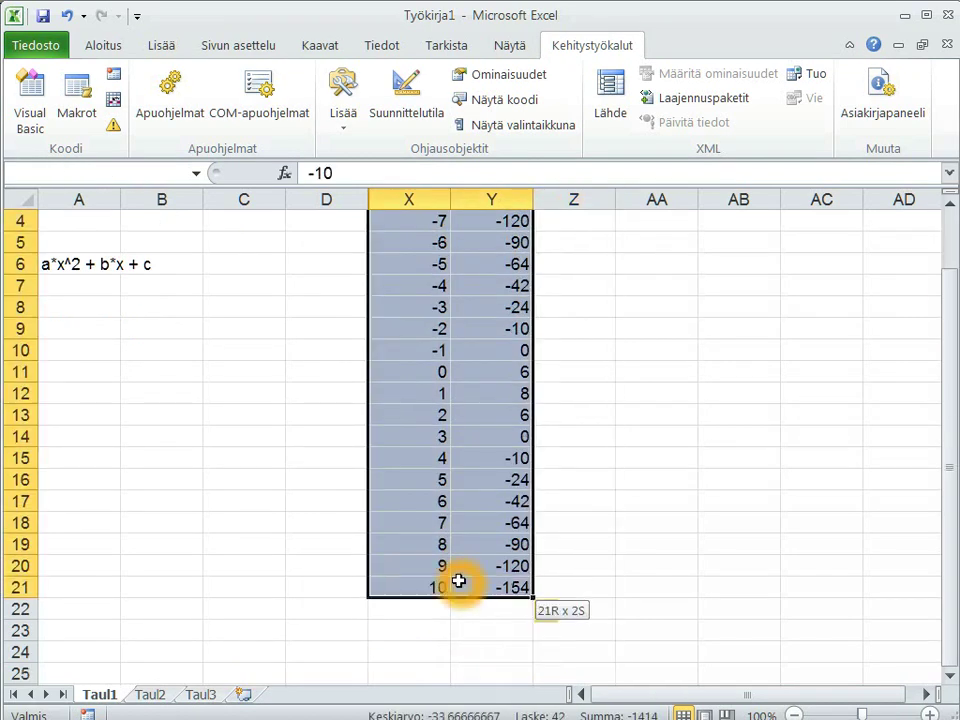
click(172, 50)
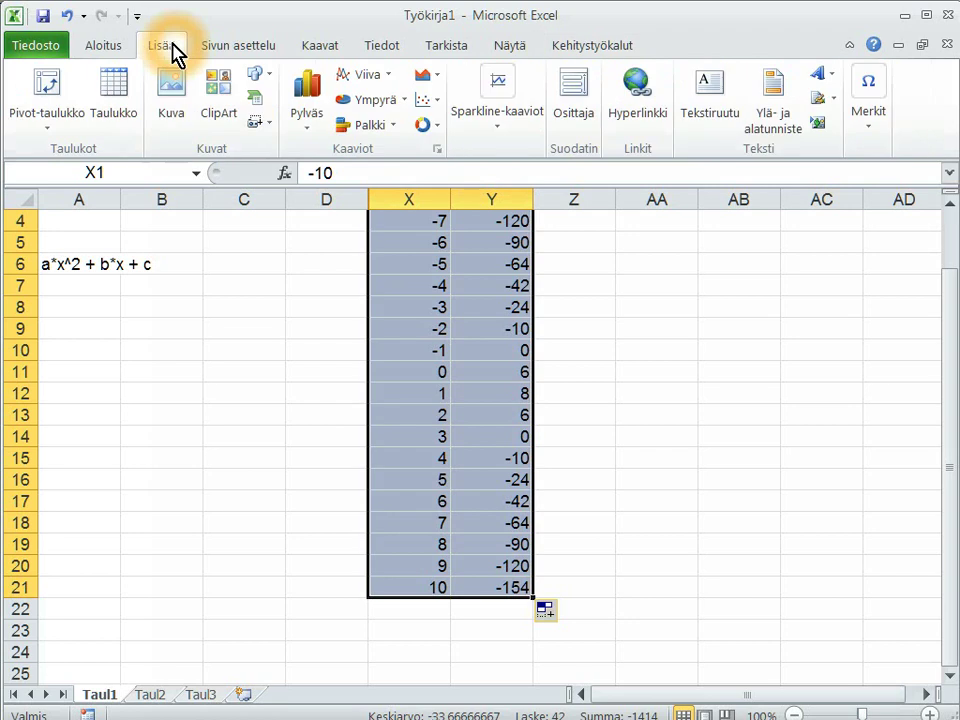
click(425, 100)
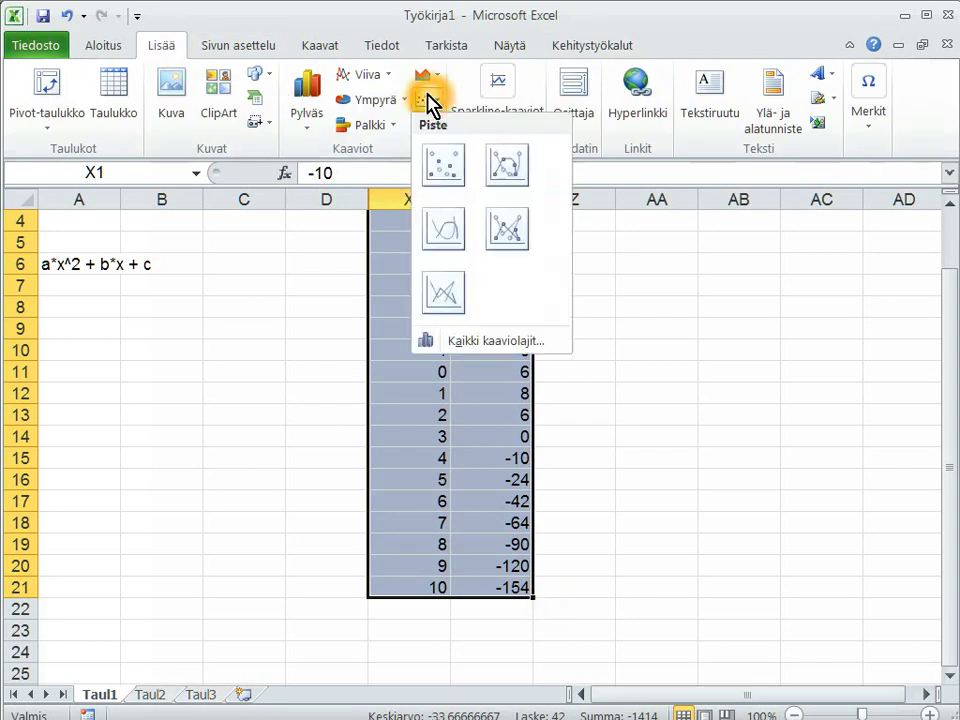
click(437, 155)
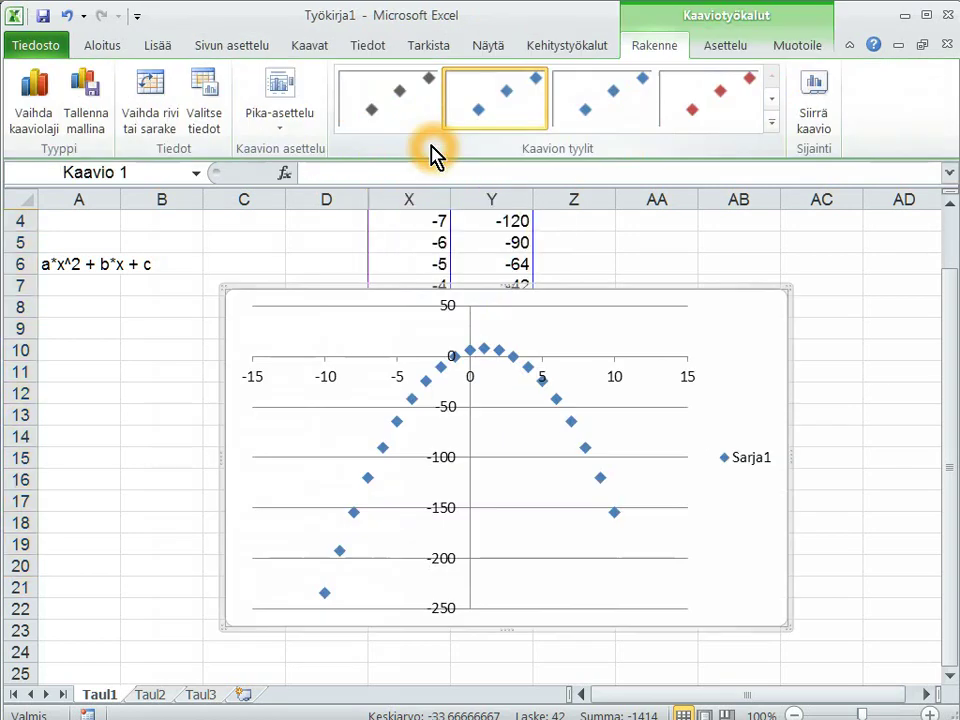